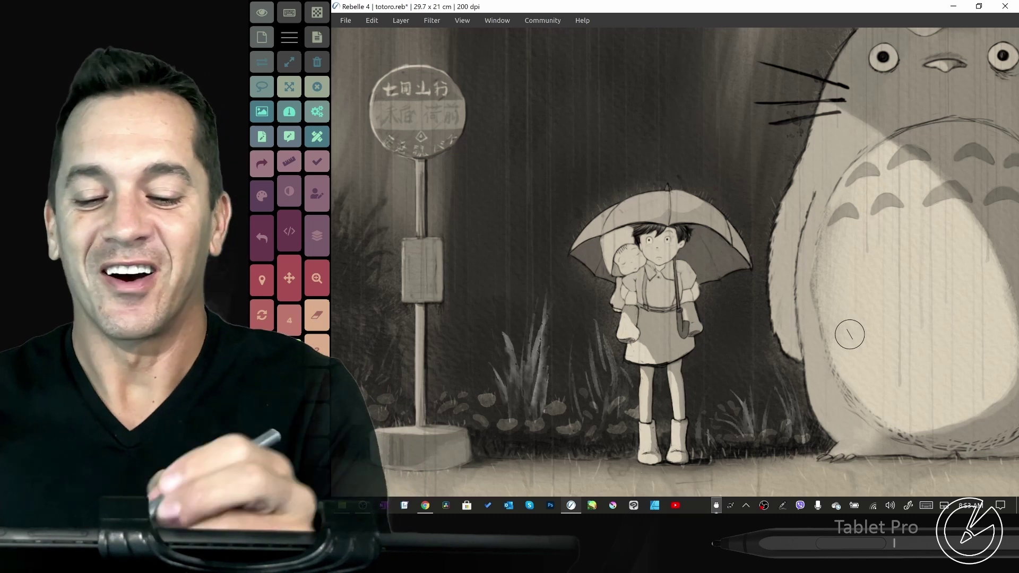
Draw two orange arrows on the Totoro artwork, both pointing toward the Artist Pad beside the canvas
{"action": "left_click_drag", "start_coordinate": [496, 172], "coordinate": [341, 179]}
{"action": "mouse_move", "coordinate": [389, 149]}
{"action": "left_mouse_down"}
{"action": "mouse_move", "coordinate": [378, 200]}
{"action": "mouse_move", "coordinate": [408, 217]}
{"action": "left_mouse_up"}
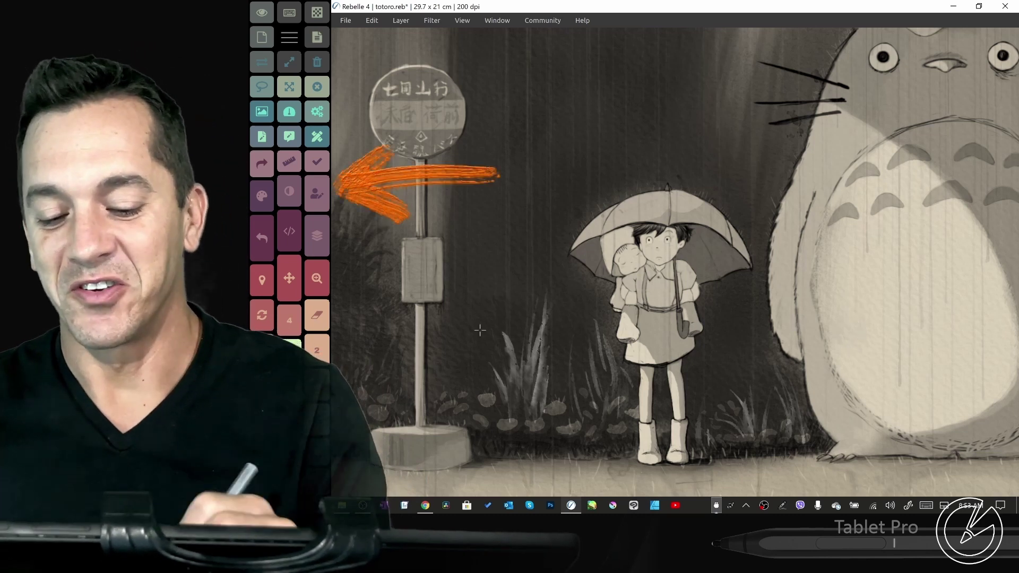
{"action": "left_click_drag", "start_coordinate": [480, 330], "coordinate": [339, 254]}
{"action": "mouse_move", "coordinate": [339, 254]}
{"action": "left_mouse_down"}
{"action": "mouse_move", "coordinate": [356, 284]}
{"action": "mouse_move", "coordinate": [418, 253]}
{"action": "left_mouse_up"}
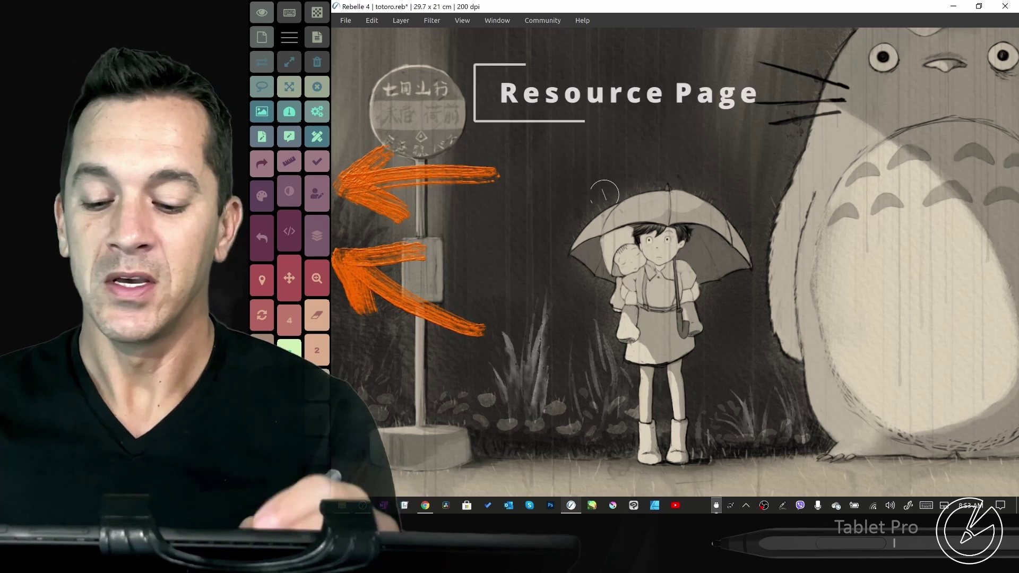
Paint a solid orange patch over the tail of the lower arrow with dense back-and-forth strokes
{"action": "left_click", "coordinate": [294, 279]}
{"action": "left_click_drag", "start_coordinate": [603, 186], "coordinate": [625, 223]}
{"action": "left_click", "coordinate": [316, 279]}
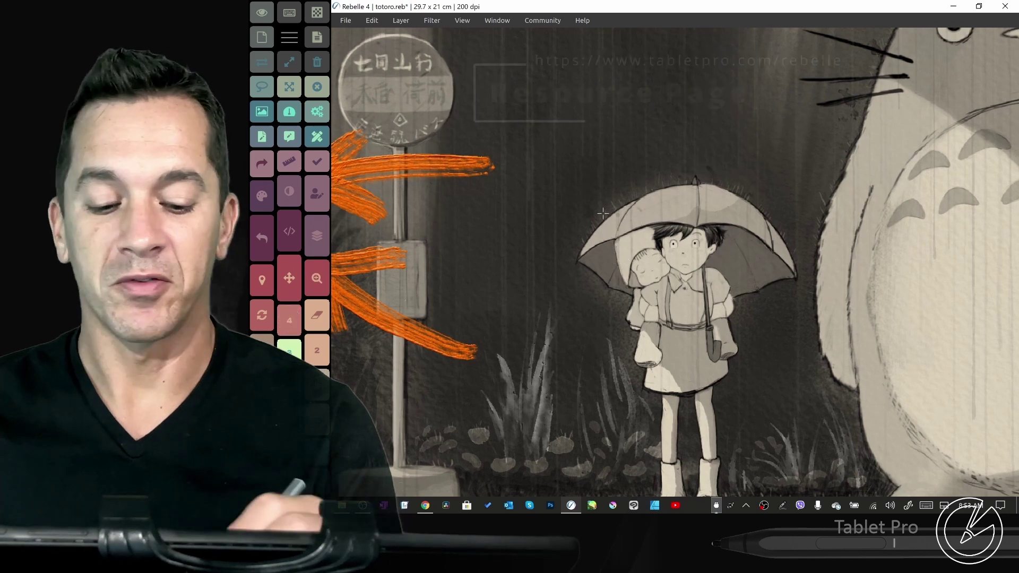
{"action": "mouse_move", "coordinate": [435, 350]}
{"action": "left_mouse_down"}
{"action": "mouse_move", "coordinate": [477, 319]}
{"action": "mouse_move", "coordinate": [455, 329]}
{"action": "mouse_move", "coordinate": [474, 348]}
{"action": "mouse_move", "coordinate": [517, 331]}
{"action": "left_mouse_up"}
Erase the outer part of the orange patch and reduce the brush size
{"action": "left_click", "coordinate": [317, 313]}
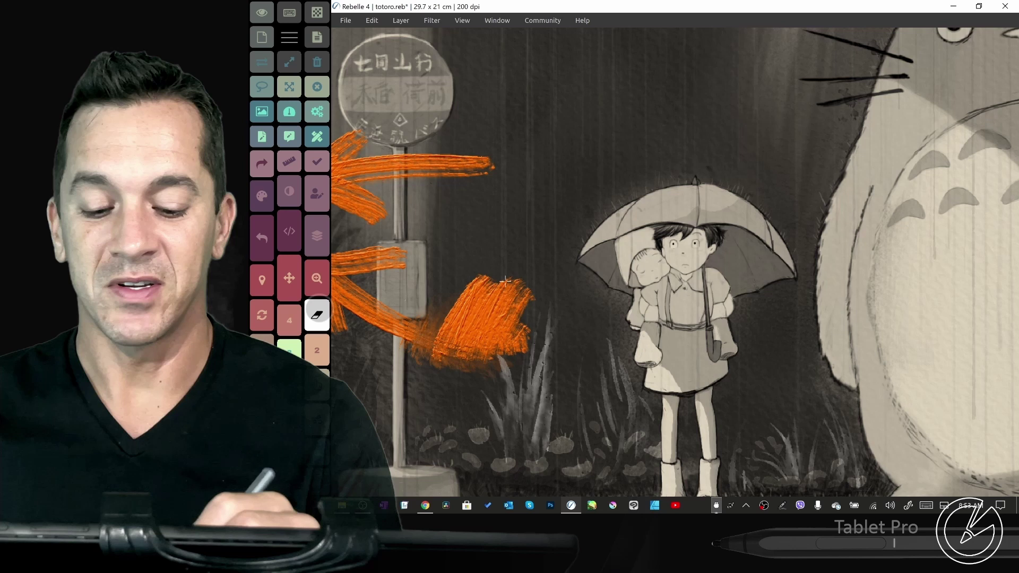
{"action": "left_click_drag", "start_coordinate": [502, 289], "coordinate": [517, 339]}
{"action": "left_click", "coordinate": [289, 231]}
{"action": "left_click_drag", "start_coordinate": [516, 243], "coordinate": [480, 243]}
Show the Layers panel over the artwork and hide it again
{"action": "key", "text": "F7"}
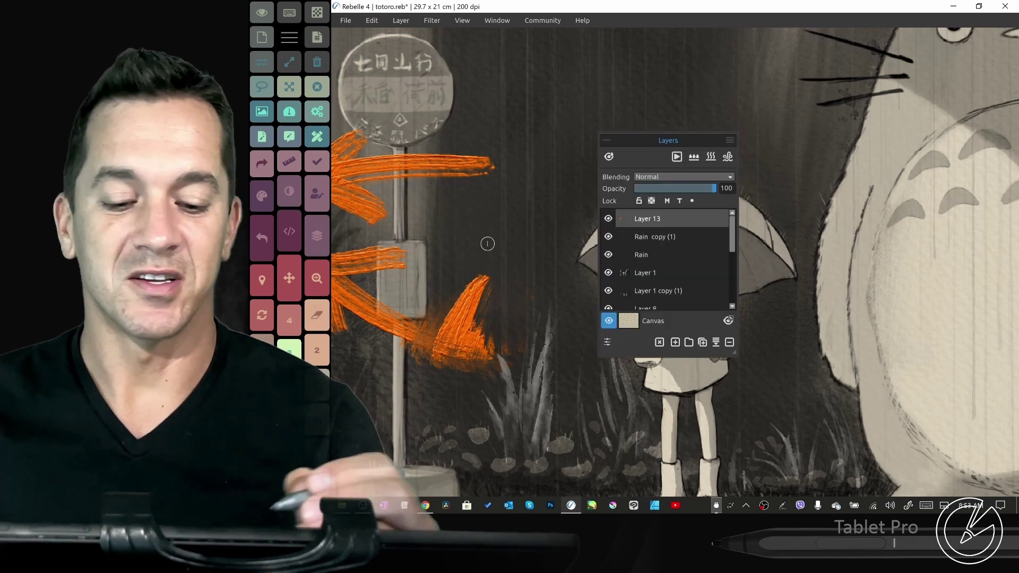
{"action": "key", "text": "F7"}
{"action": "key", "text": "F6"}
{"action": "key", "text": "F7"}
{"action": "key", "text": "F7"}
{"action": "left_click", "coordinate": [296, 197]}
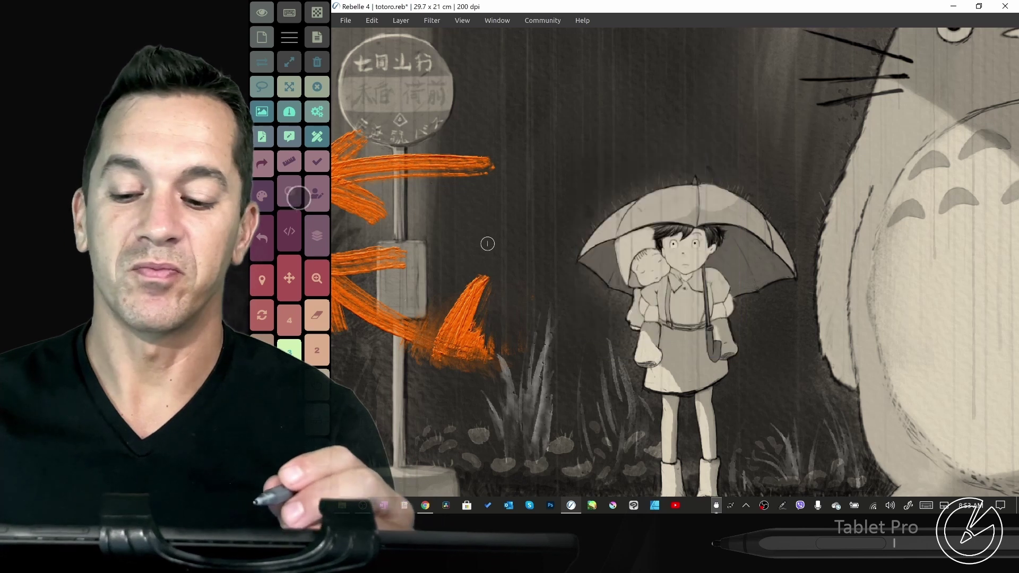
{"action": "left_click", "coordinate": [316, 193]}
{"action": "left_click", "coordinate": [319, 190]}
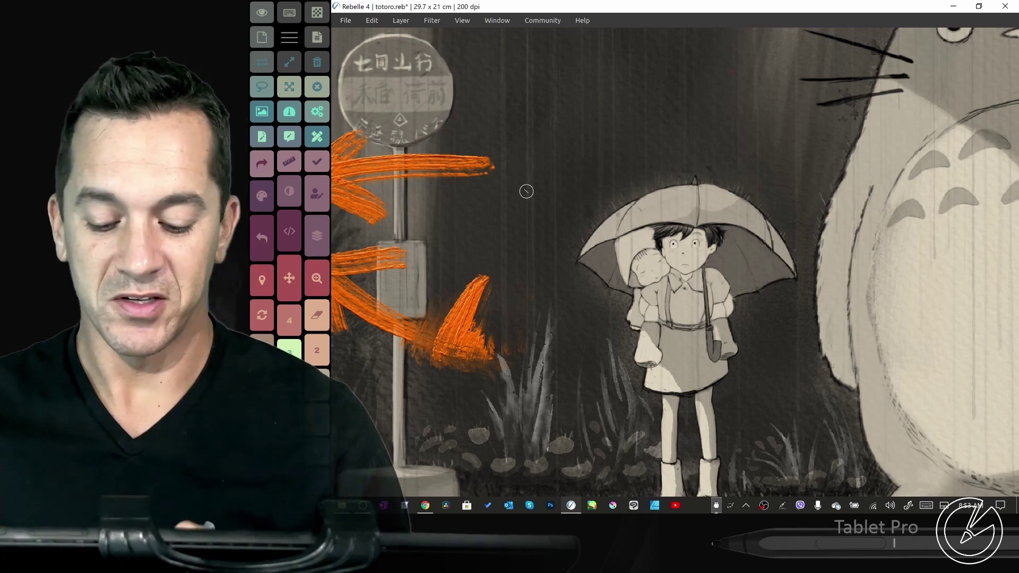
Switch to the browser and look through the Tablet Pro Rebelle page down to its Tutorials section
{"action": "key", "text": "alt+Tab"}
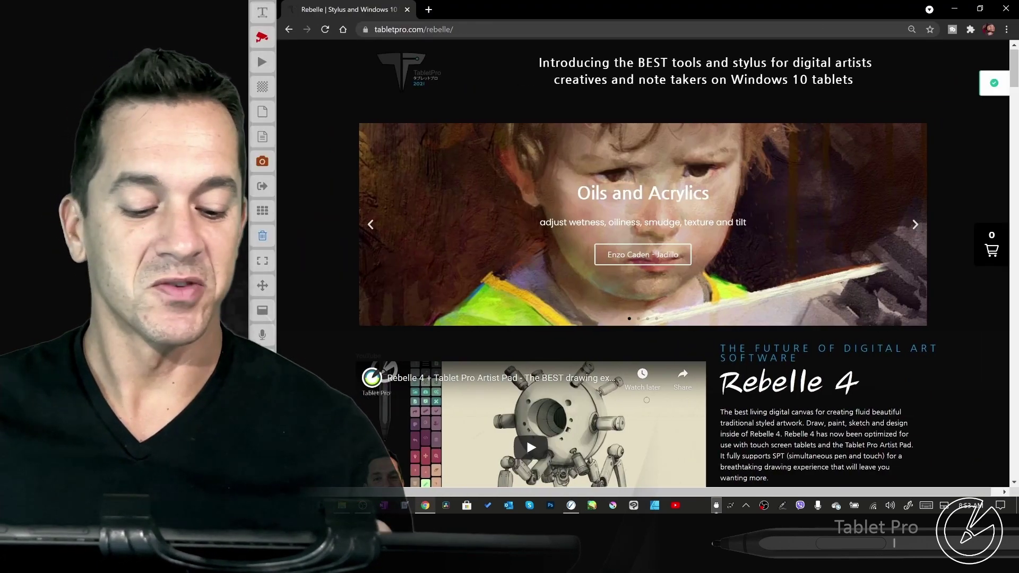
{"action": "scroll", "coordinate": [642, 265], "scroll_direction": "down", "scroll_amount": 2}
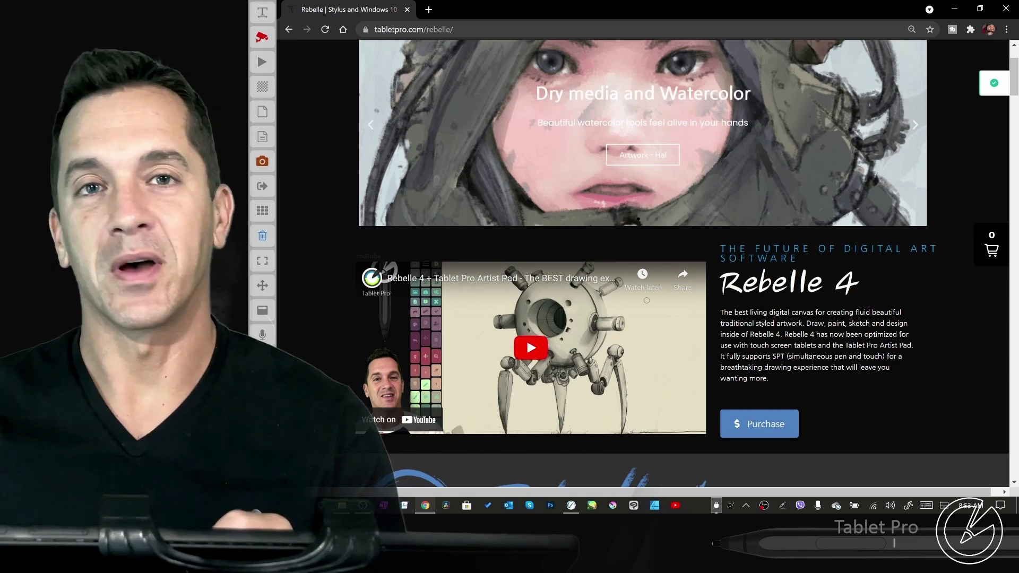
{"action": "scroll", "coordinate": [641, 265], "scroll_direction": "down", "scroll_amount": 3}
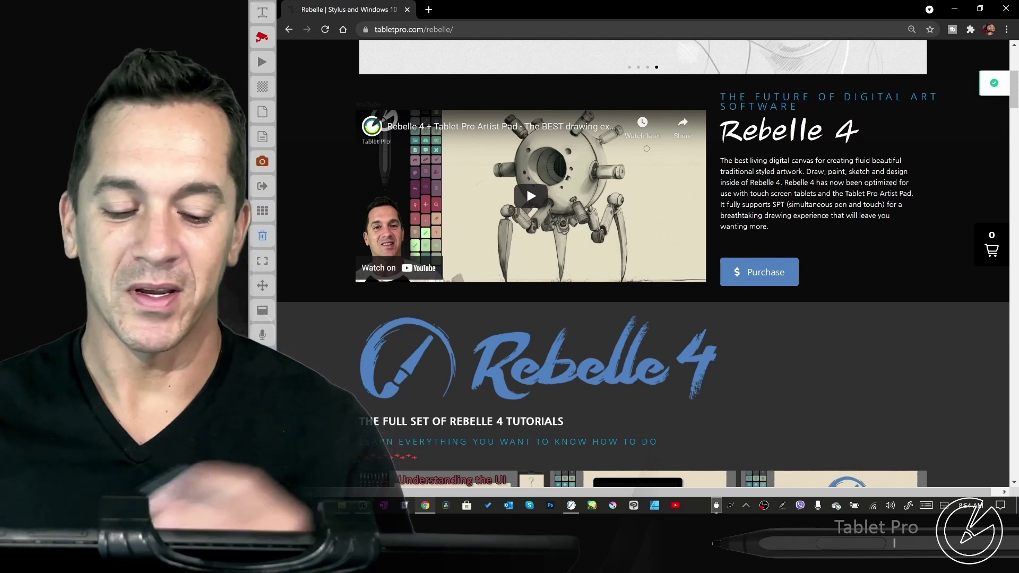
{"action": "scroll", "coordinate": [873, 161], "scroll_direction": "down", "scroll_amount": 4}
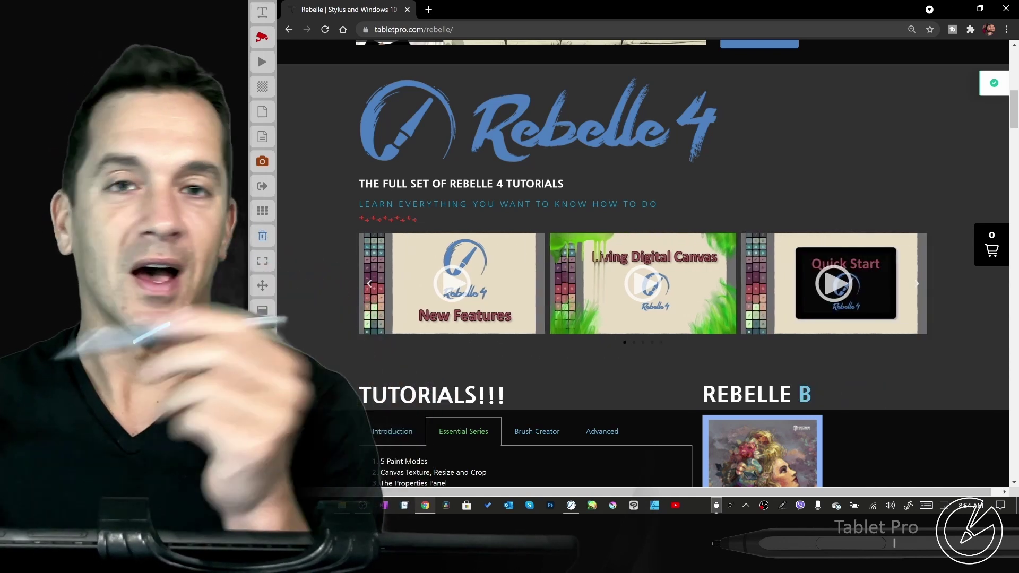
{"action": "scroll", "coordinate": [926, 332], "scroll_direction": "down", "scroll_amount": 1}
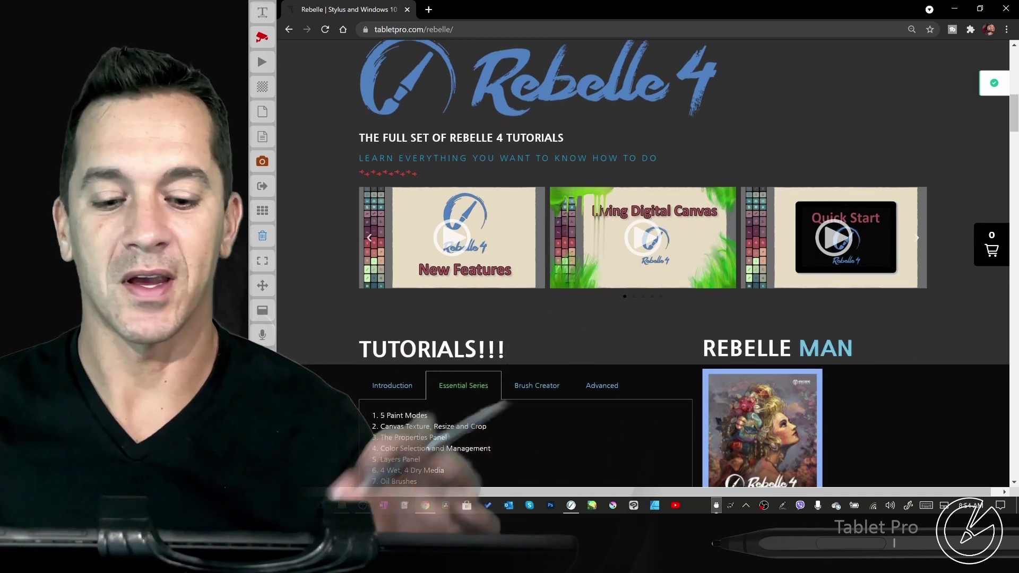
{"action": "scroll", "coordinate": [916, 318], "scroll_direction": "down", "scroll_amount": 3}
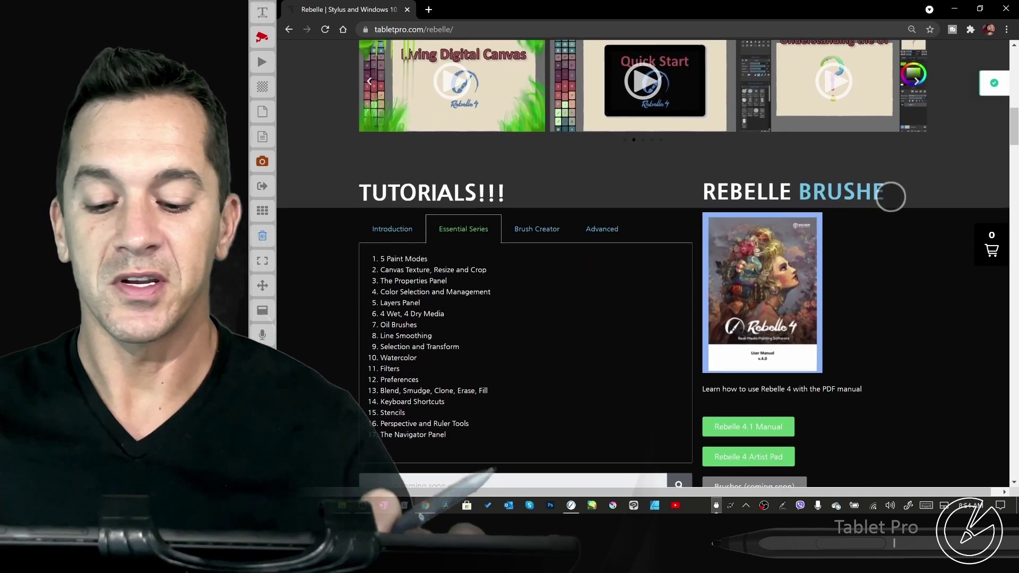
Review the Introduction, Essential Series, Brush Creator and Advanced tutorial lists, ending on Introduction
{"action": "left_click", "coordinate": [391, 229]}
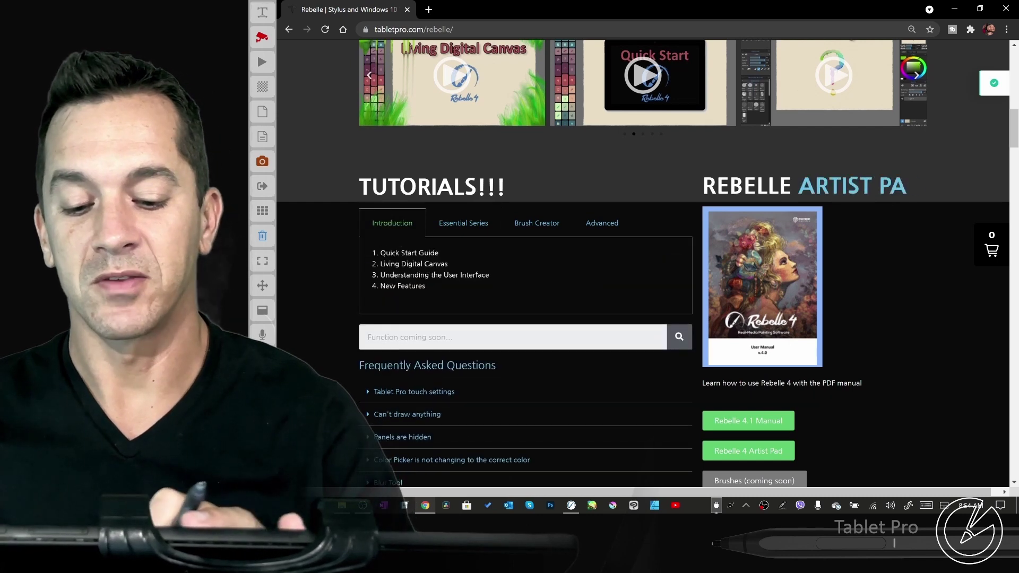
{"action": "left_click", "coordinate": [463, 223]}
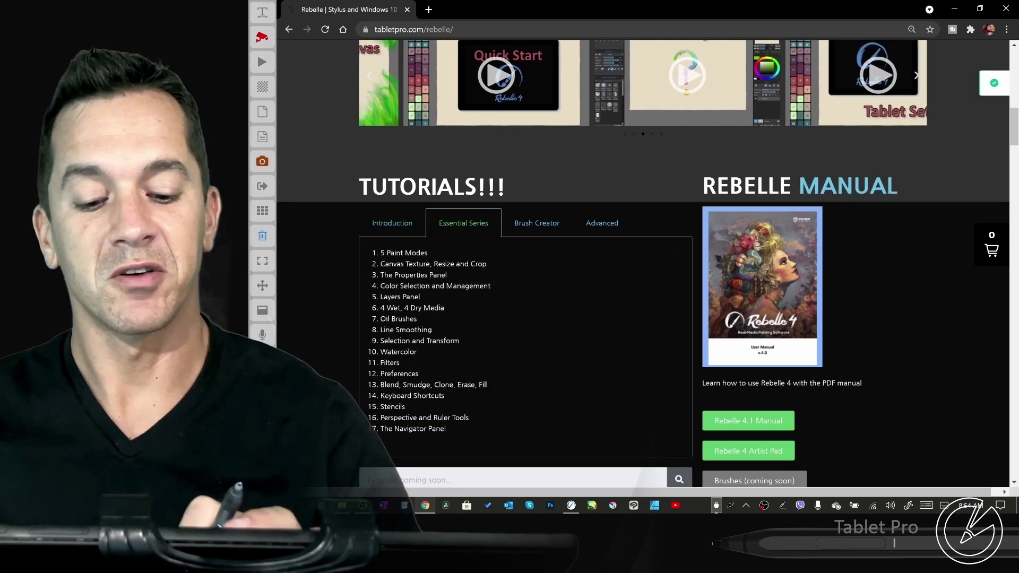
{"action": "left_click", "coordinate": [537, 223]}
{"action": "left_click", "coordinate": [602, 223]}
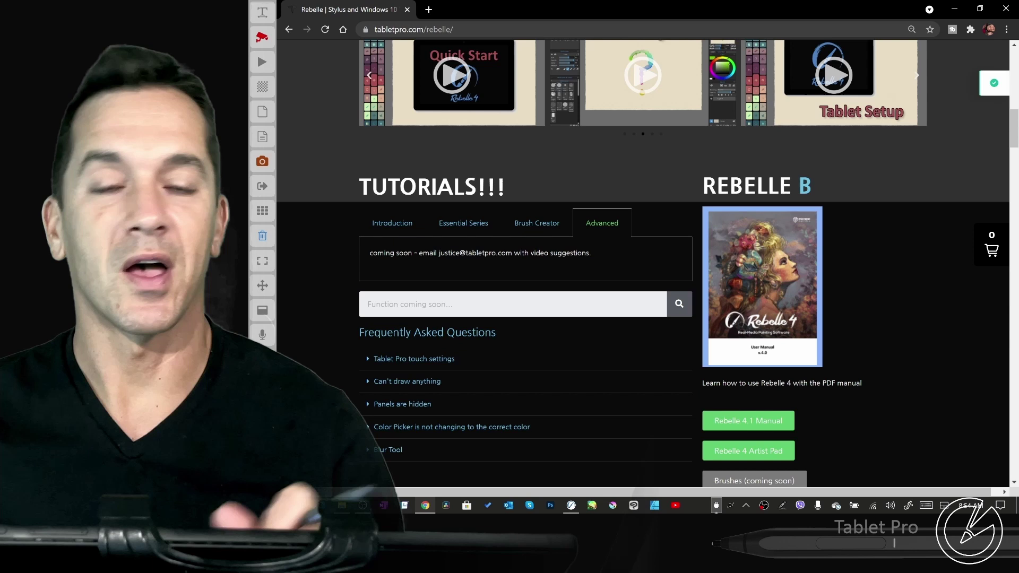
{"action": "left_click", "coordinate": [537, 223]}
{"action": "left_click", "coordinate": [391, 223]}
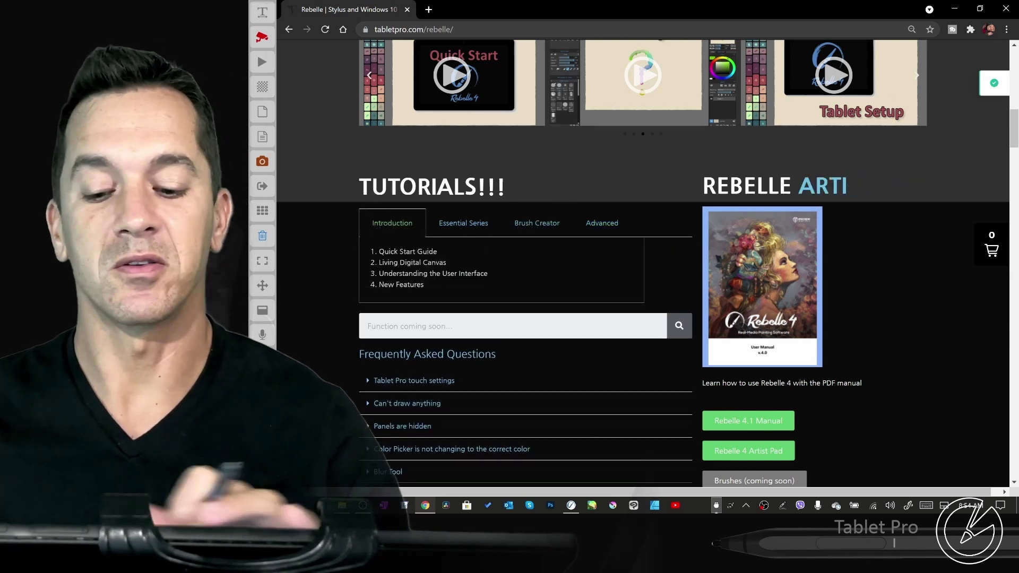
Look over the Frequently Asked Questions, the manual downloads and the Tablet Pro install guide on the page
{"action": "scroll", "coordinate": [878, 221], "scroll_direction": "down", "scroll_amount": 2}
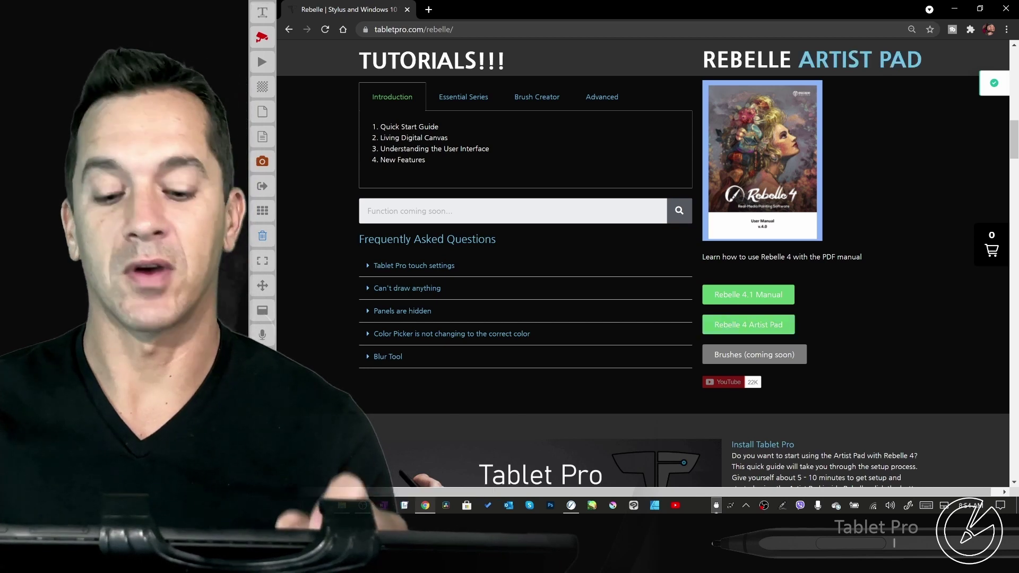
{"action": "scroll", "coordinate": [642, 266], "scroll_direction": "down", "scroll_amount": 5}
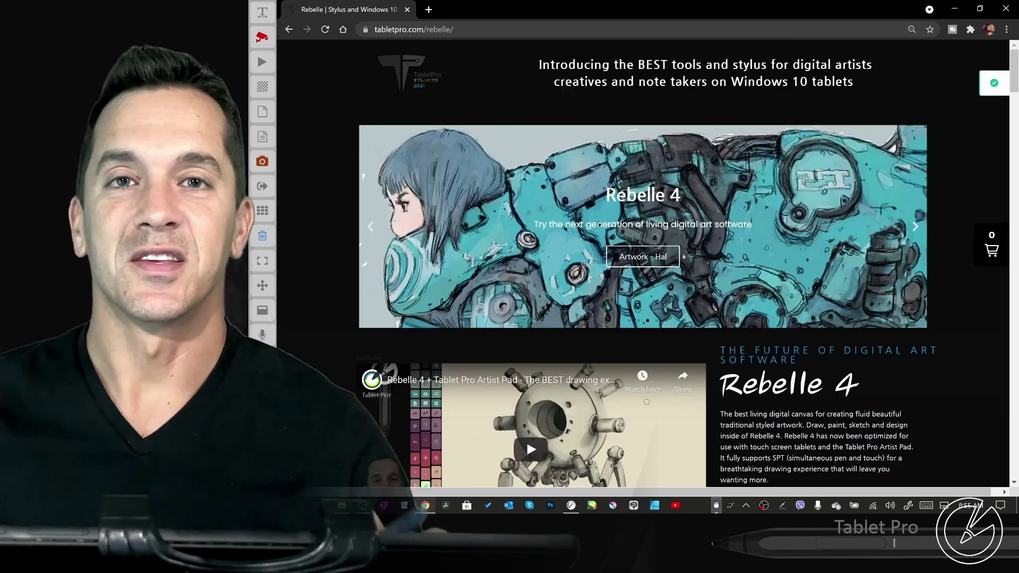
{"action": "scroll", "coordinate": [642, 265], "scroll_direction": "down", "scroll_amount": 2}
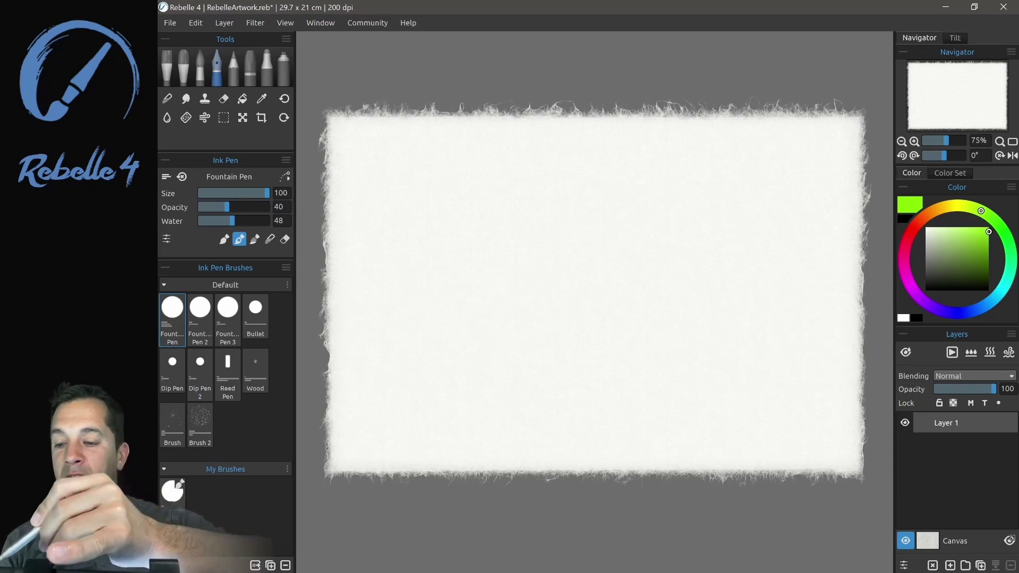
Undock the Tools panel and the Ink Pen properties panel and float them side by side over the canvas
{"action": "left_click_drag", "start_coordinate": [225, 39], "coordinate": [589, 203]}
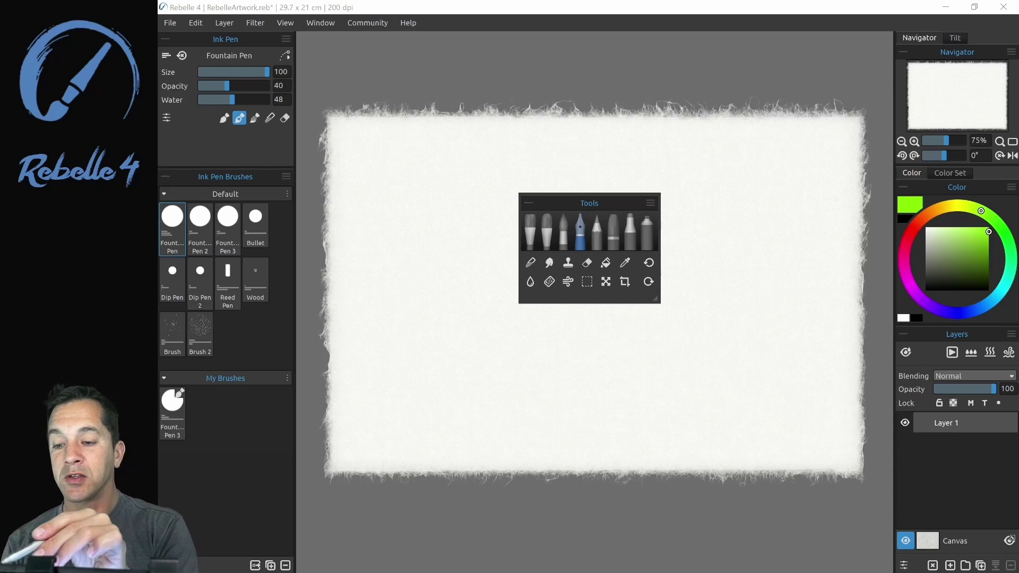
{"action": "mouse_move", "coordinate": [225, 39]}
{"action": "left_mouse_down"}
{"action": "mouse_move", "coordinate": [244, 40]}
{"action": "mouse_move", "coordinate": [440, 171]}
{"action": "mouse_move", "coordinate": [460, 194]}
{"action": "mouse_move", "coordinate": [441, 206]}
{"action": "left_mouse_up"}
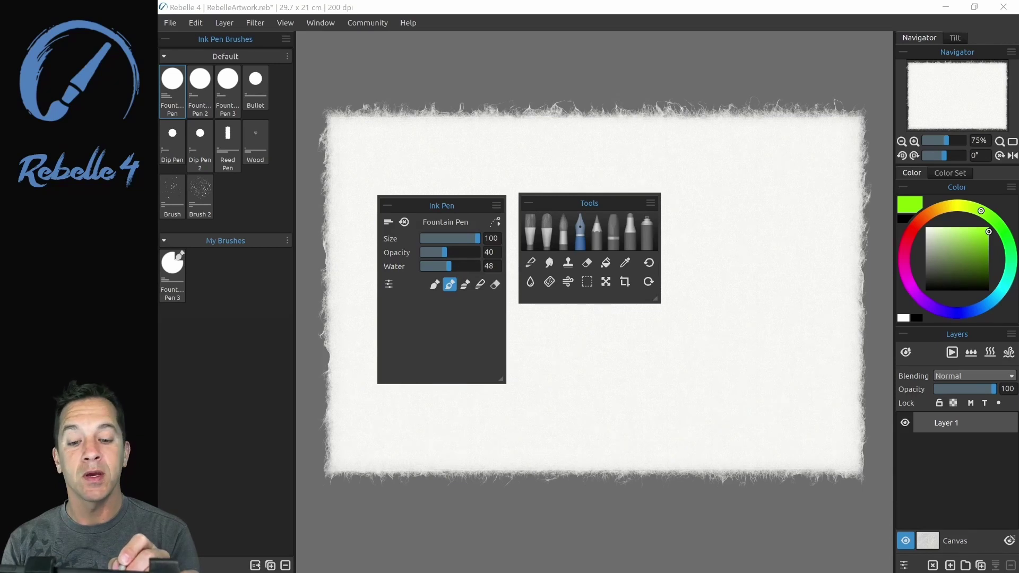
Compare the brush properties of the Watercolor, Acrylic and Oil tools, including the watercolor transparency modes
{"action": "left_click", "coordinate": [563, 231]}
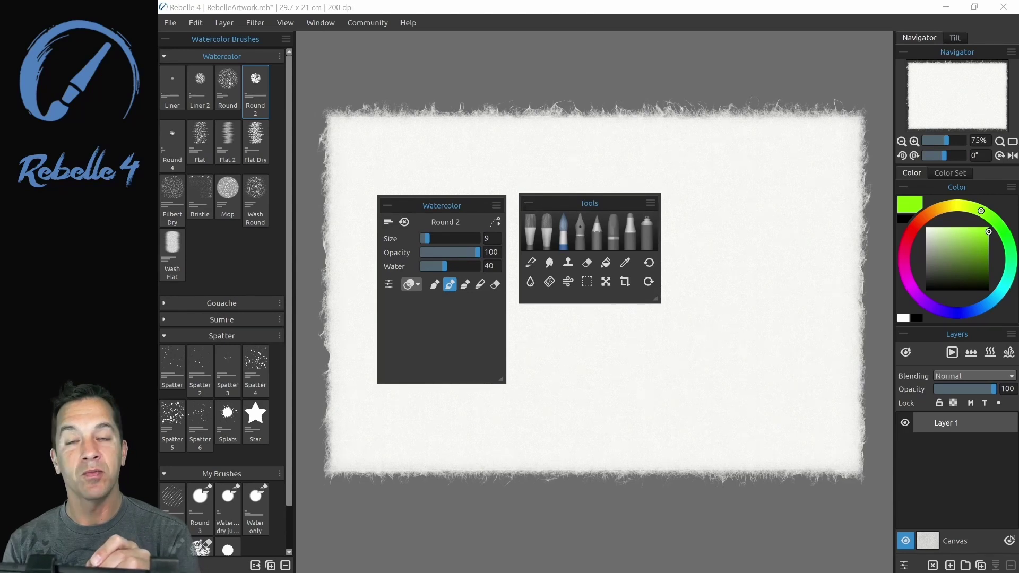
{"action": "left_click", "coordinate": [411, 284]}
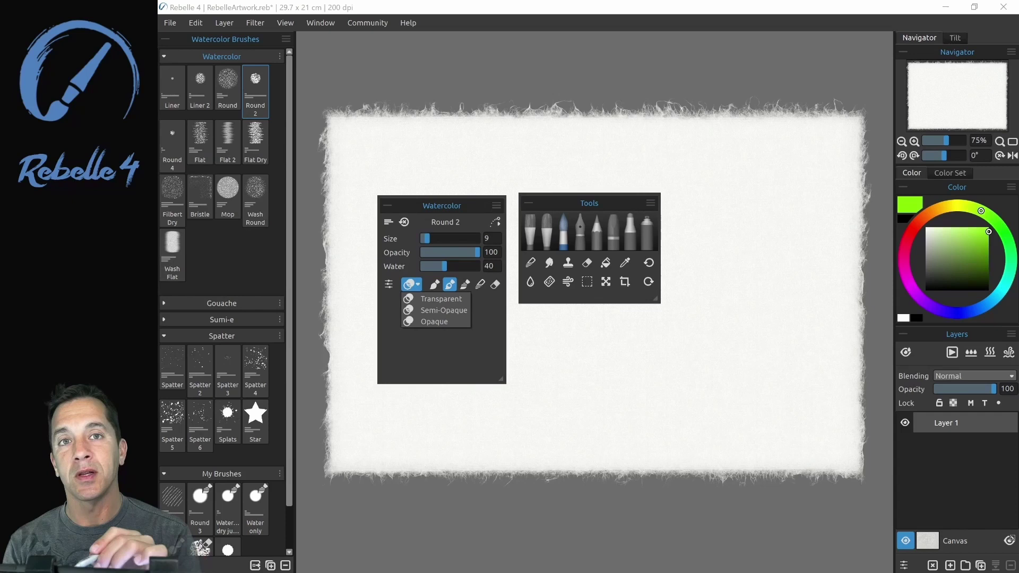
{"action": "left_click", "coordinate": [546, 231]}
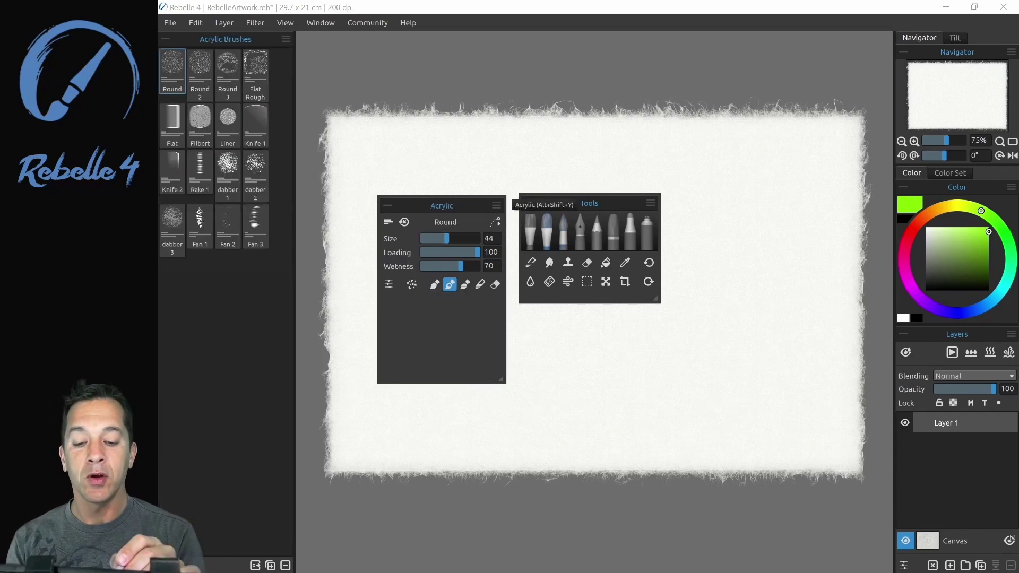
{"action": "left_click", "coordinate": [529, 231]}
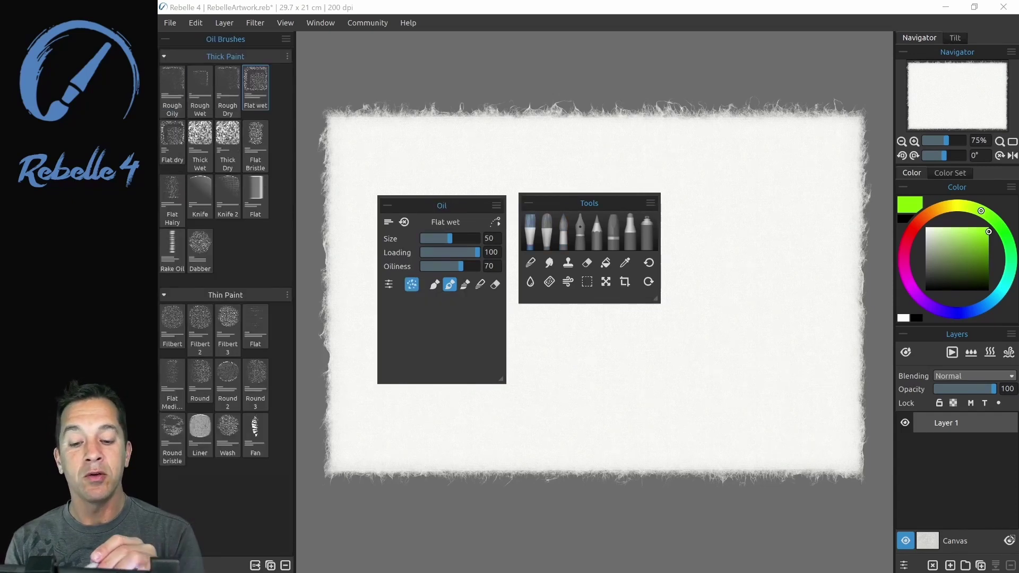
{"action": "left_click", "coordinate": [547, 231]}
Paint five adjoining thick strokes in lime green, mustard yellow, turquoise, purple and crimson with the Oil tool's Flat wet brush
{"action": "left_click", "coordinate": [530, 231]}
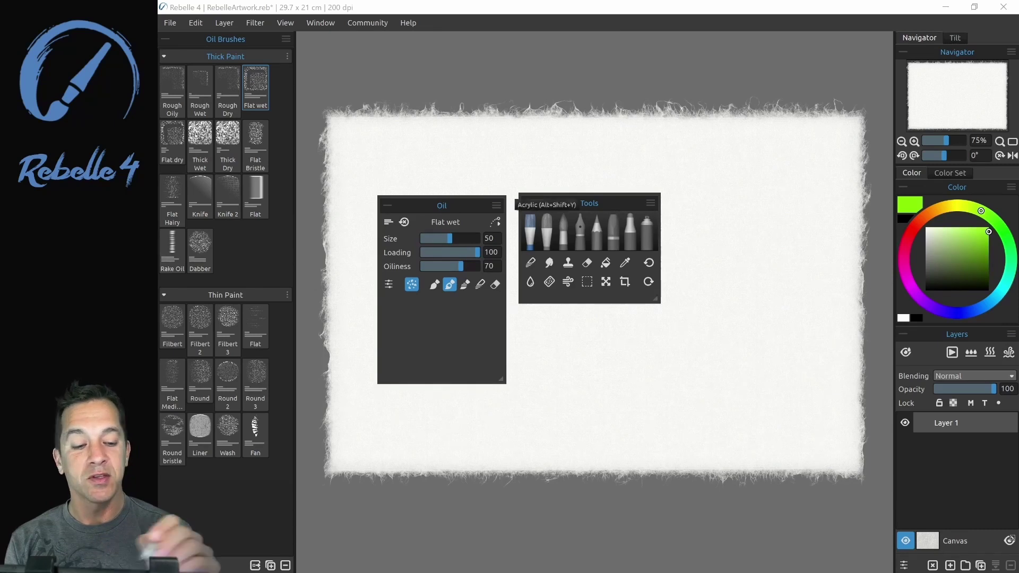
{"action": "mouse_move", "coordinate": [536, 385]}
{"action": "left_mouse_down"}
{"action": "mouse_move", "coordinate": [604, 326]}
{"action": "mouse_move", "coordinate": [579, 414]}
{"action": "left_mouse_up"}
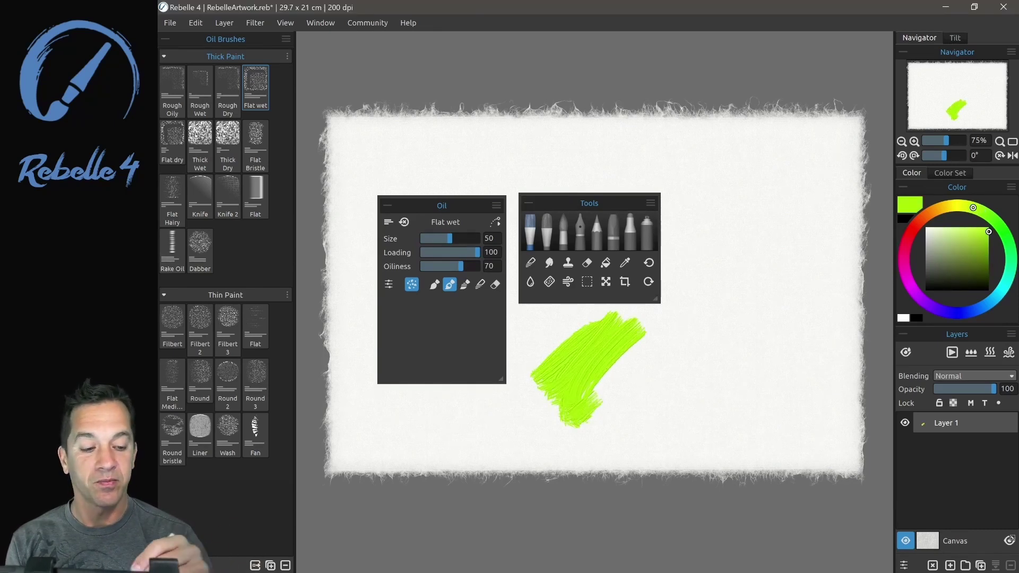
{"action": "left_click", "coordinate": [968, 242]}
{"action": "left_click_drag", "start_coordinate": [972, 207], "coordinate": [955, 205]}
{"action": "mouse_move", "coordinate": [618, 348]}
{"action": "left_mouse_down"}
{"action": "mouse_move", "coordinate": [595, 379]}
{"action": "mouse_move", "coordinate": [639, 332]}
{"action": "mouse_move", "coordinate": [616, 421]}
{"action": "mouse_move", "coordinate": [684, 318]}
{"action": "mouse_move", "coordinate": [616, 419]}
{"action": "mouse_move", "coordinate": [695, 334]}
{"action": "left_mouse_up"}
{"action": "left_click", "coordinate": [1004, 285]}
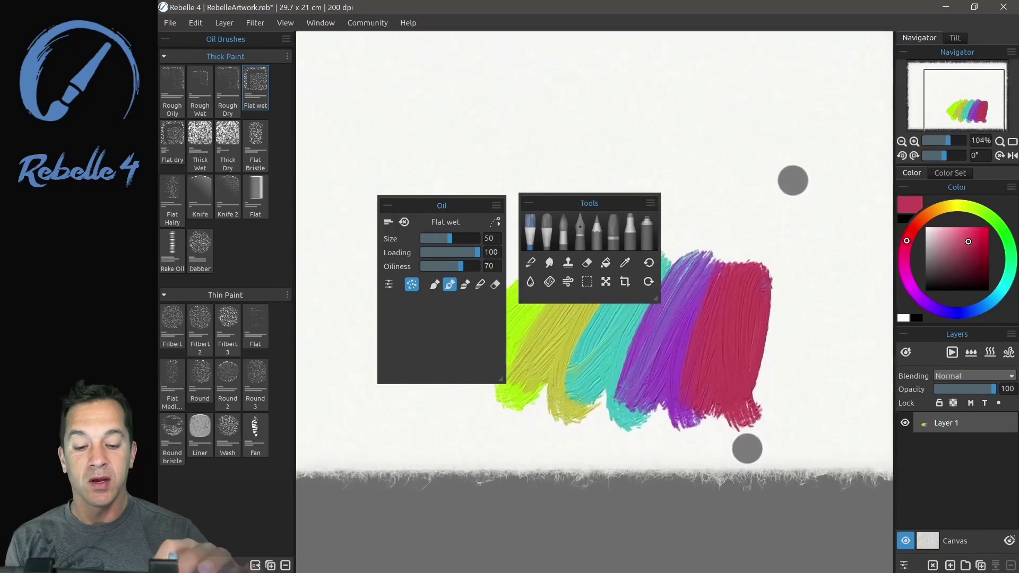
{"action": "scroll", "coordinate": [769, 314], "scroll_direction": "up", "scroll_amount": 2}
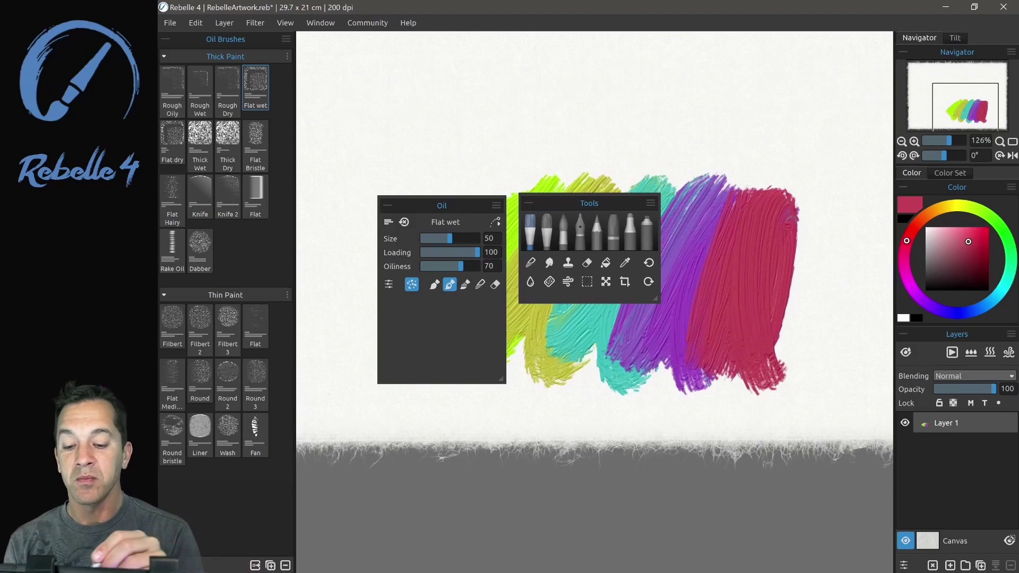
Select the Watercolor tool with the Round 2 brush and set its paint mode to Transparent
{"action": "left_click", "coordinate": [563, 232]}
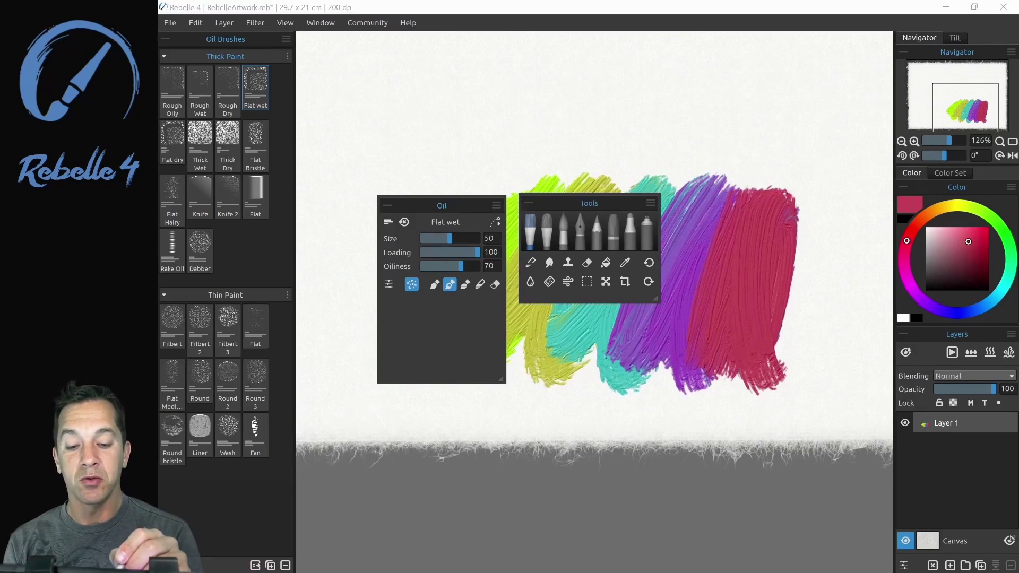
{"action": "left_click", "coordinate": [411, 284]}
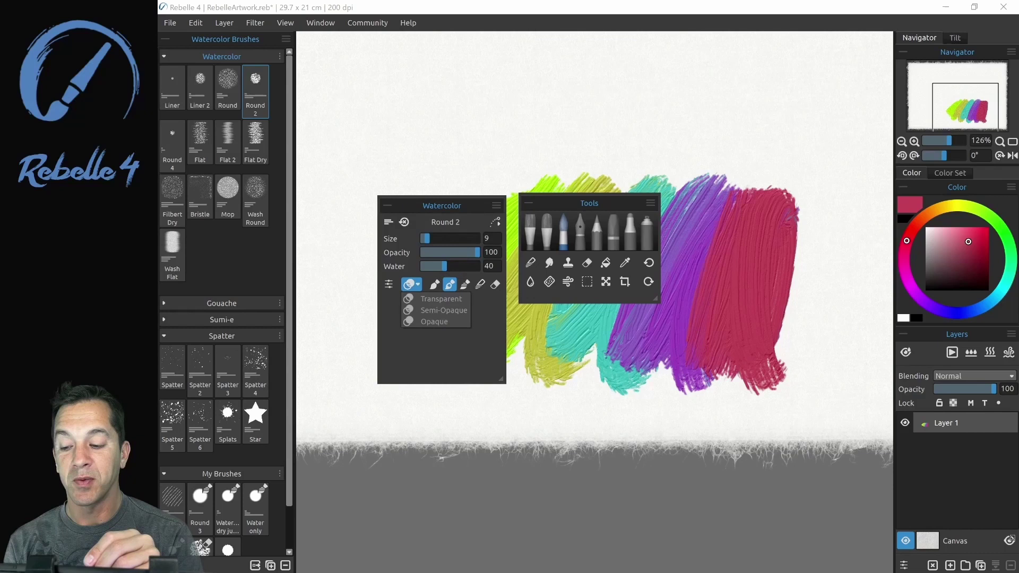
{"action": "left_click", "coordinate": [440, 298]}
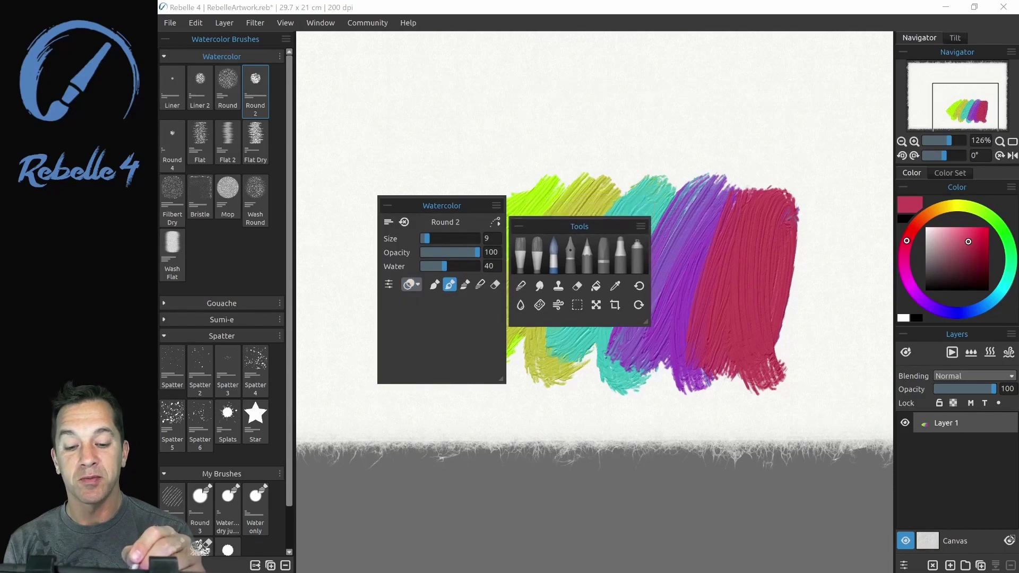
Move the floating panels off the oil strokes and draw a saturated red watercolor line diagonally across all five colors
{"action": "left_click_drag", "start_coordinate": [589, 203], "coordinate": [368, 426]}
{"action": "left_click_drag", "start_coordinate": [442, 205], "coordinate": [361, 191]}
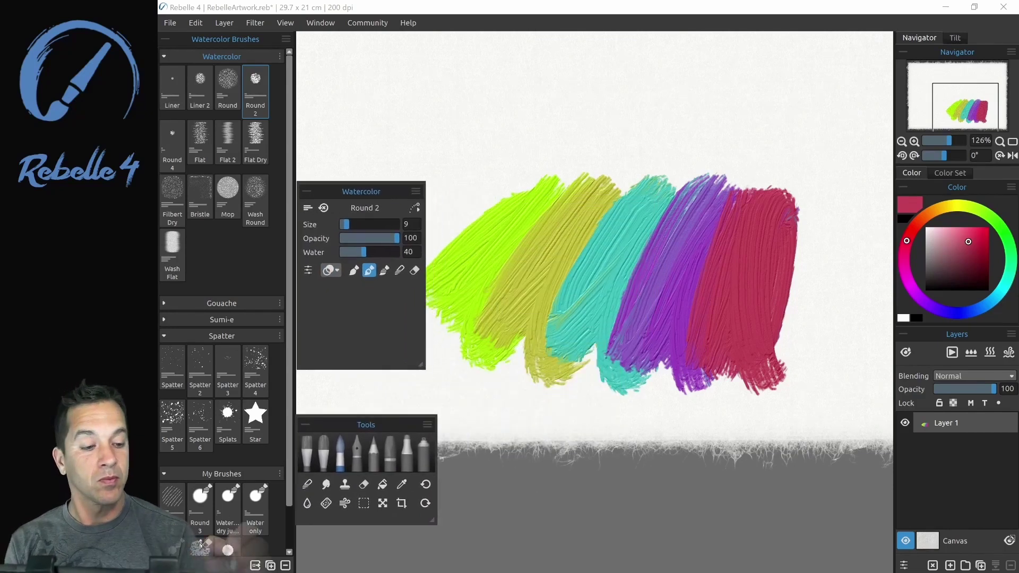
{"action": "left_click", "coordinate": [988, 240]}
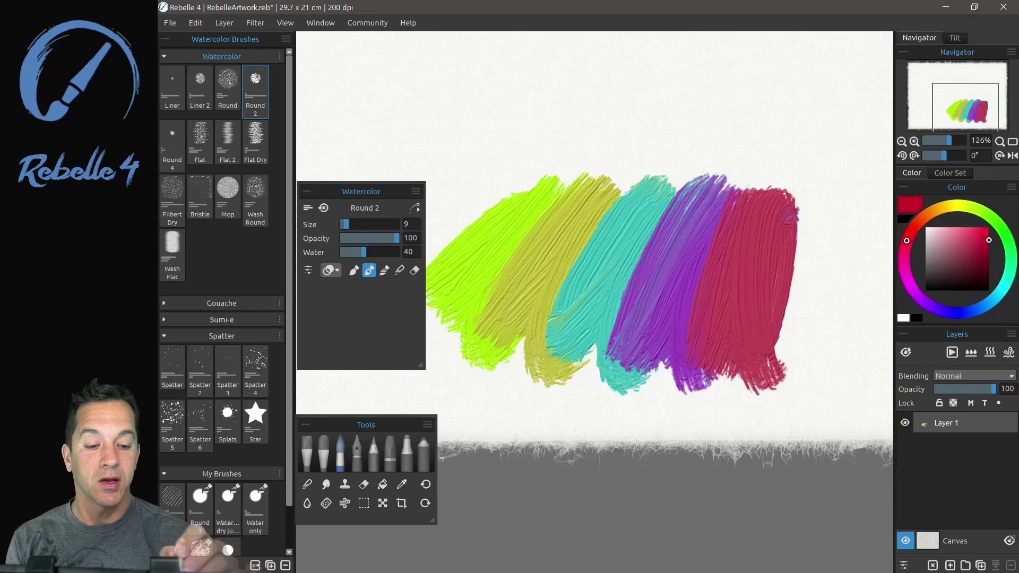
{"action": "mouse_move", "coordinate": [852, 177]}
{"action": "left_mouse_down"}
{"action": "mouse_move", "coordinate": [590, 254]}
{"action": "mouse_move", "coordinate": [431, 317]}
{"action": "left_mouse_up"}
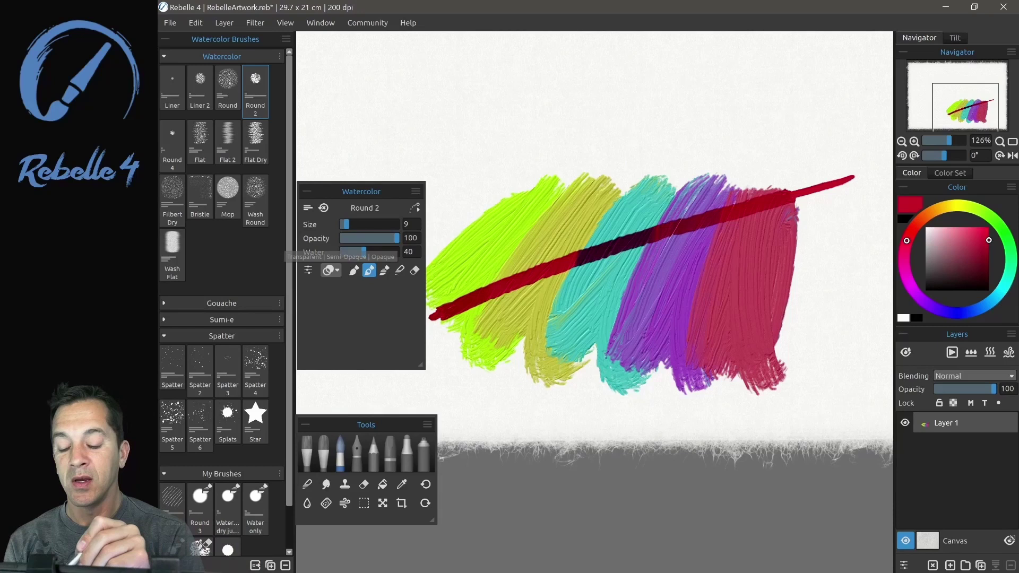
Switch the watercolor to a less transparent paint mode and draw a second red line diagonally across all five colors, below the first
{"action": "left_click", "coordinate": [330, 270]}
{"action": "left_click", "coordinate": [360, 284]}
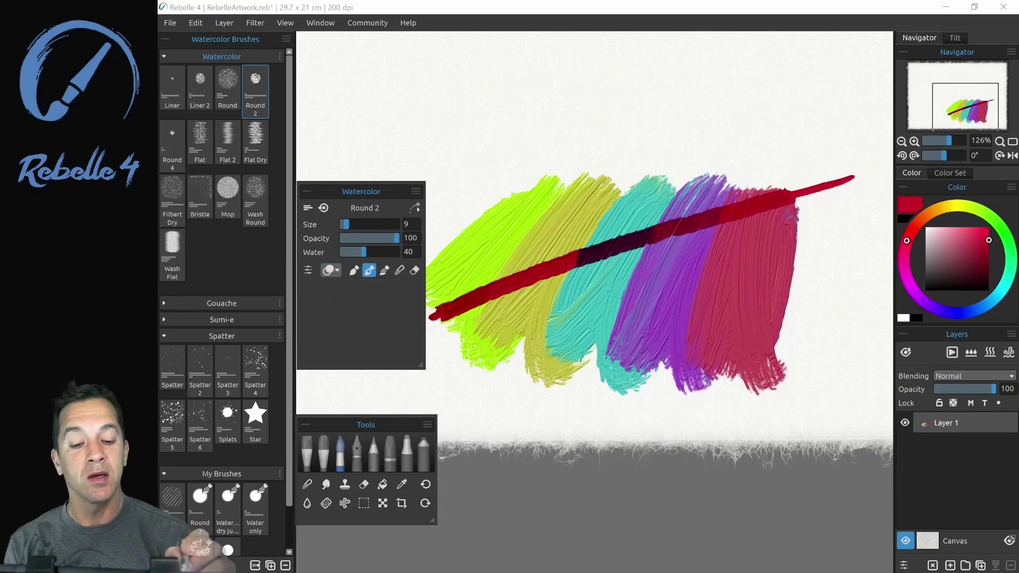
{"action": "left_click_drag", "start_coordinate": [853, 257], "coordinate": [431, 374]}
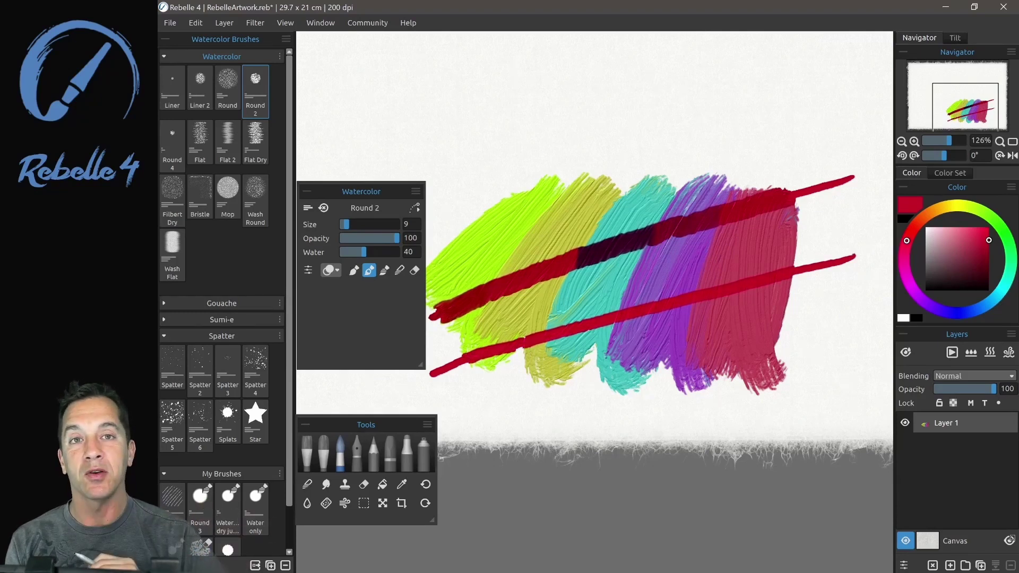
Copy the Scratches 2 preset from the Watercolor My Brushes group and paste it into the Ink Pen My Brushes group
{"action": "left_click_drag", "start_coordinate": [366, 425], "coordinate": [561, 91]}
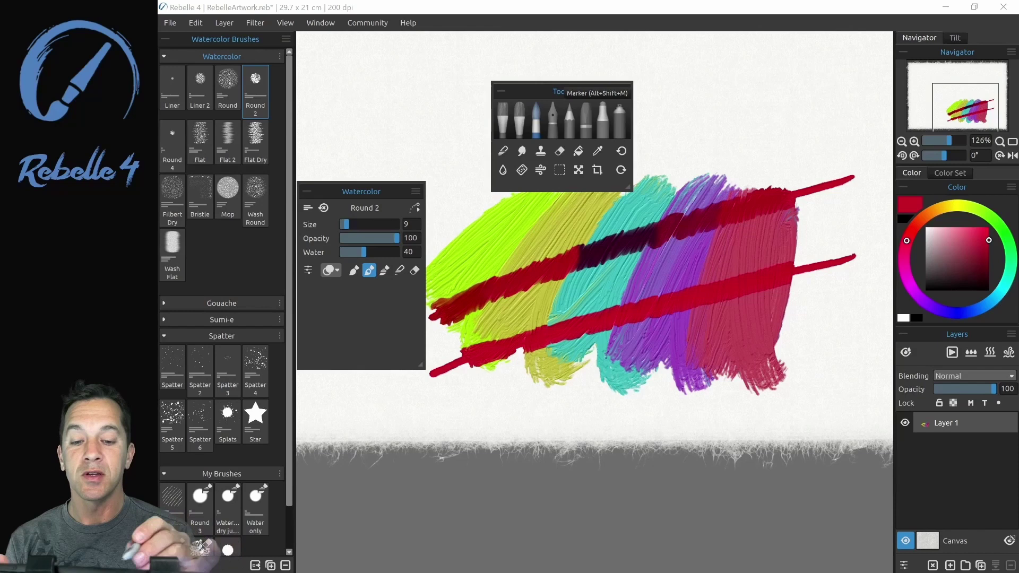
{"action": "scroll", "coordinate": [175, 457], "scroll_direction": "down", "scroll_amount": 1}
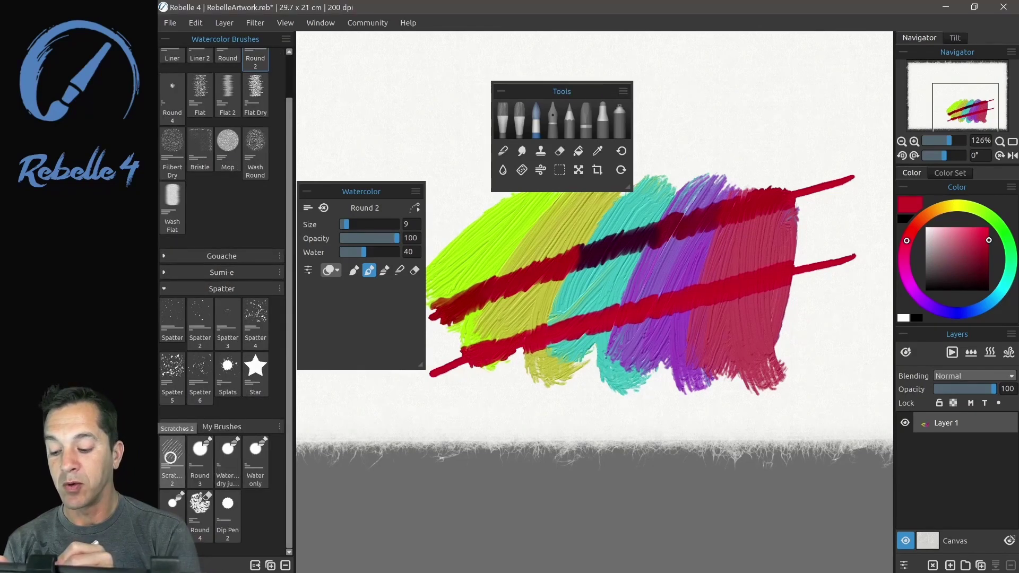
{"action": "right_click", "coordinate": [170, 457]}
{"action": "left_click", "coordinate": [213, 497]}
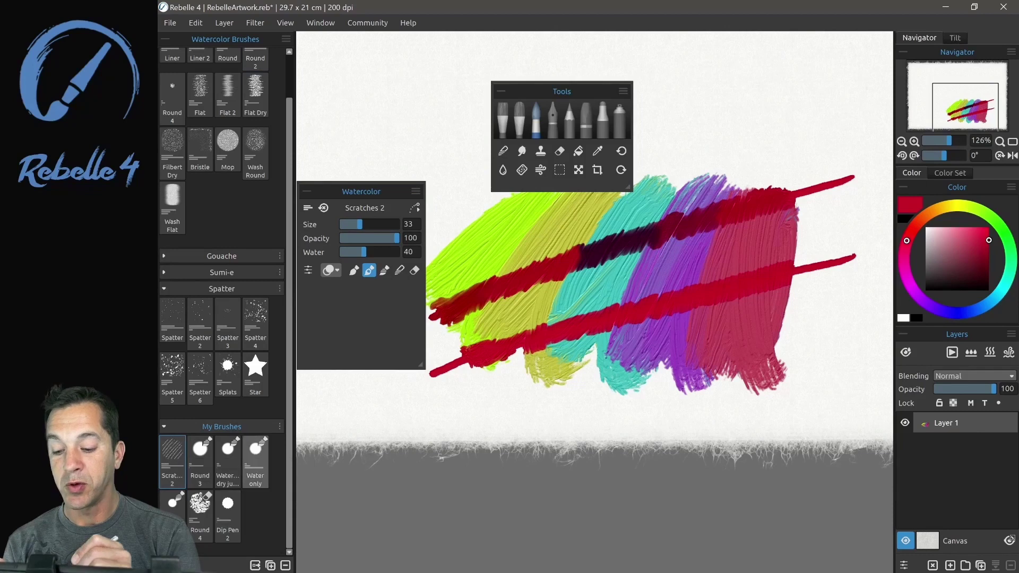
{"action": "left_click", "coordinate": [552, 120]}
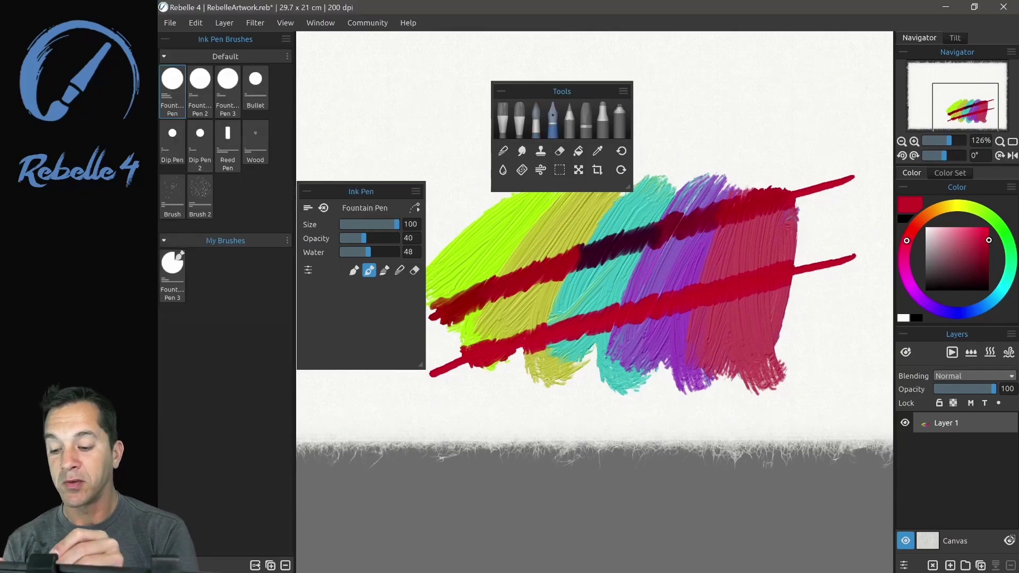
{"action": "right_click", "coordinate": [225, 262]}
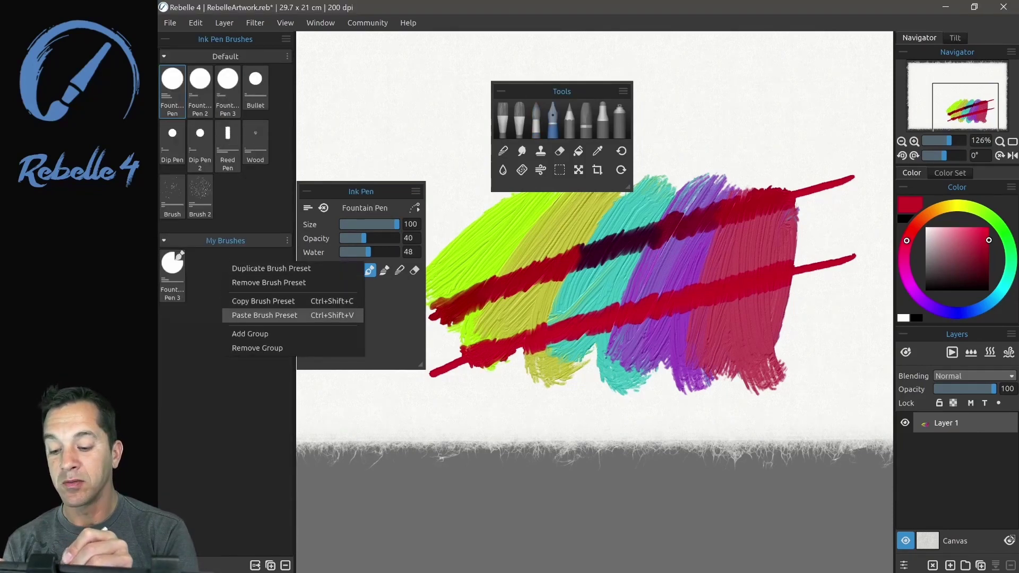
{"action": "left_click", "coordinate": [249, 312]}
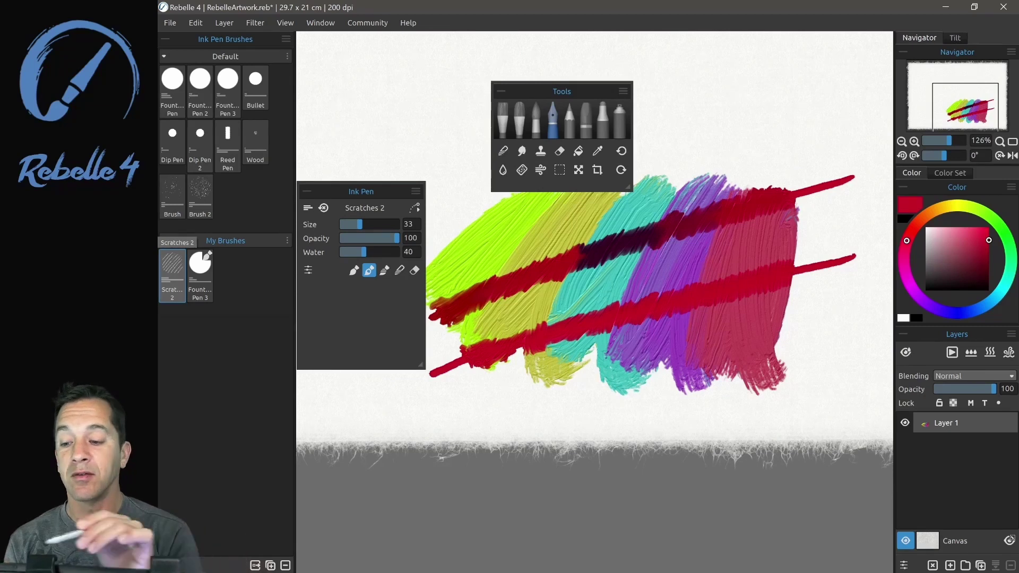
Examine the pressure, shape and grain settings of the Ink Pen's Scratches 2 brush in the Brush Creator
{"action": "double_click", "coordinate": [172, 276]}
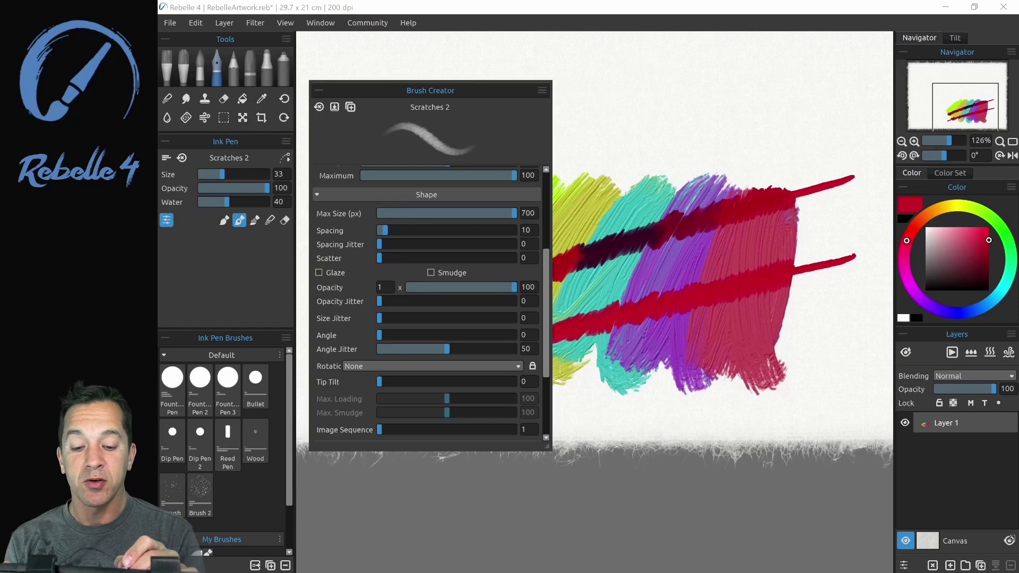
{"action": "scroll", "coordinate": [427, 305], "scroll_direction": "down", "scroll_amount": 1}
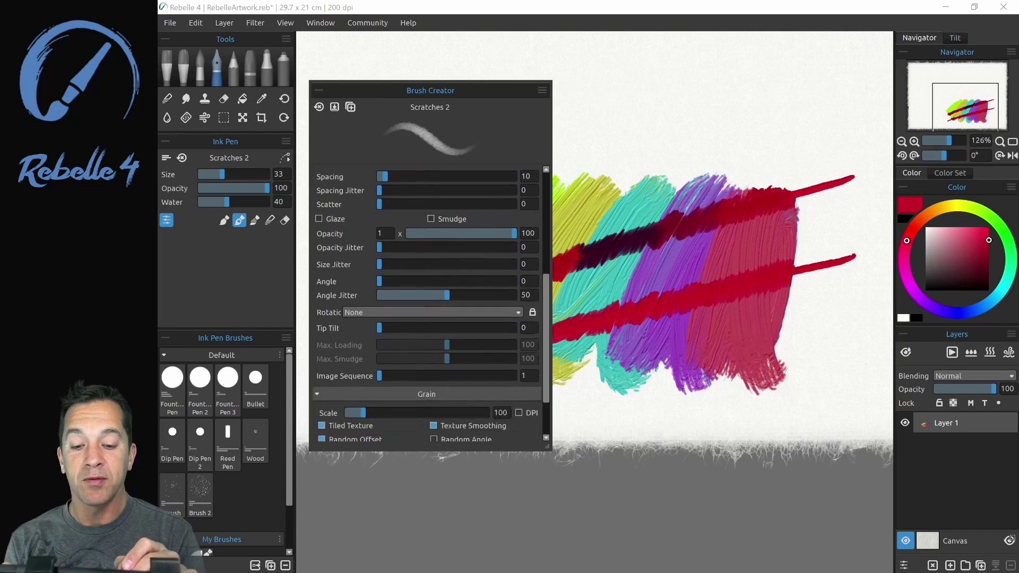
{"action": "scroll", "coordinate": [427, 305], "scroll_direction": "up", "scroll_amount": 5}
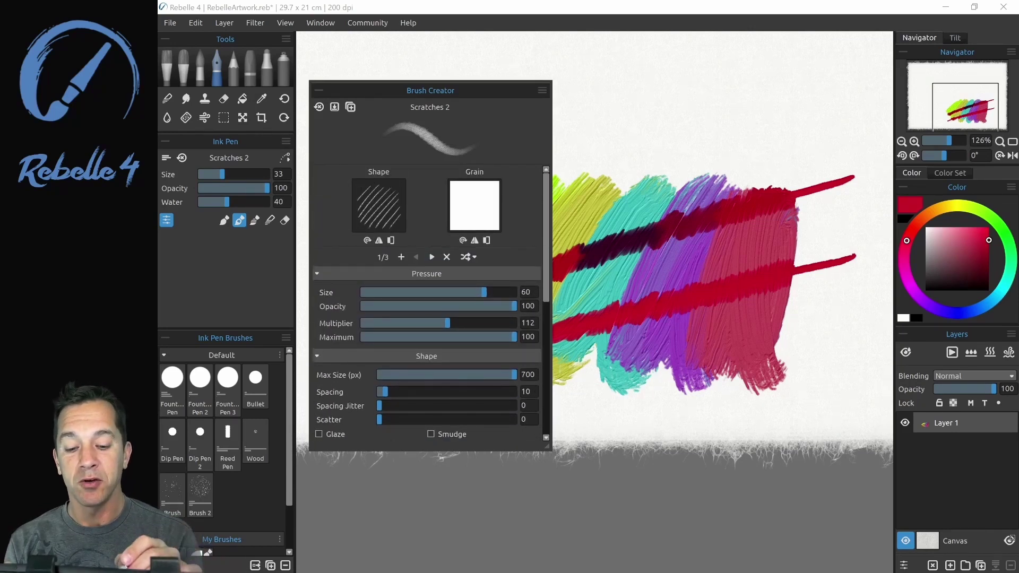
{"action": "scroll", "coordinate": [427, 305], "scroll_direction": "down", "scroll_amount": 1}
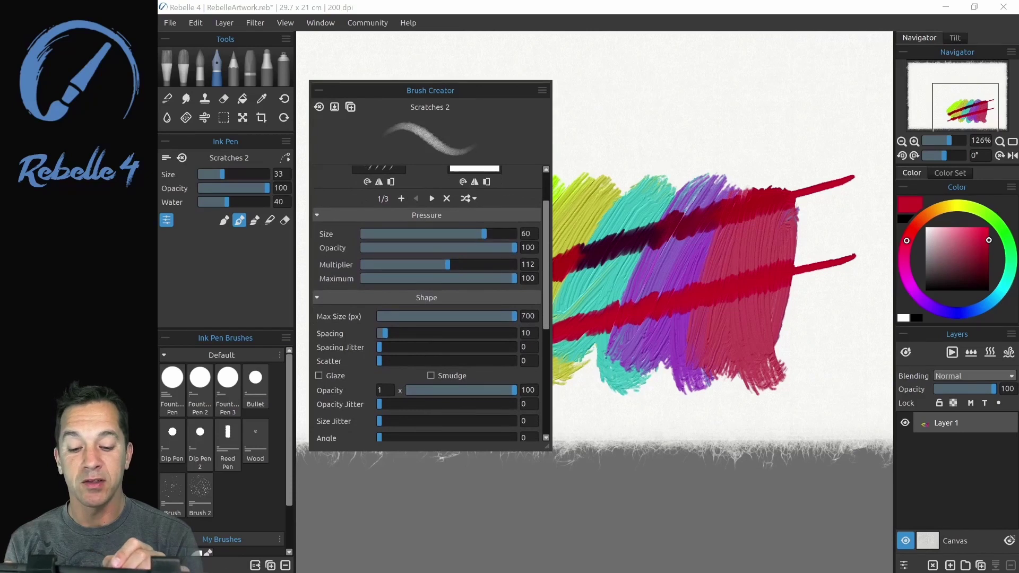
{"action": "mouse_move", "coordinate": [514, 315]}
{"action": "left_mouse_down"}
{"action": "mouse_move", "coordinate": [471, 316]}
{"action": "mouse_move", "coordinate": [514, 316]}
{"action": "left_mouse_up"}
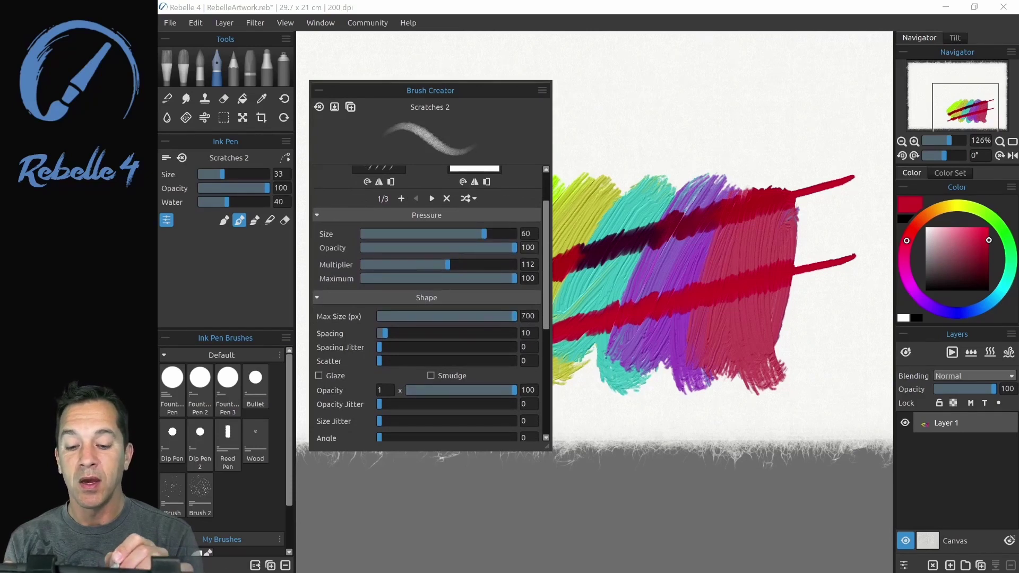
{"action": "scroll", "coordinate": [427, 305], "scroll_direction": "up", "scroll_amount": 1}
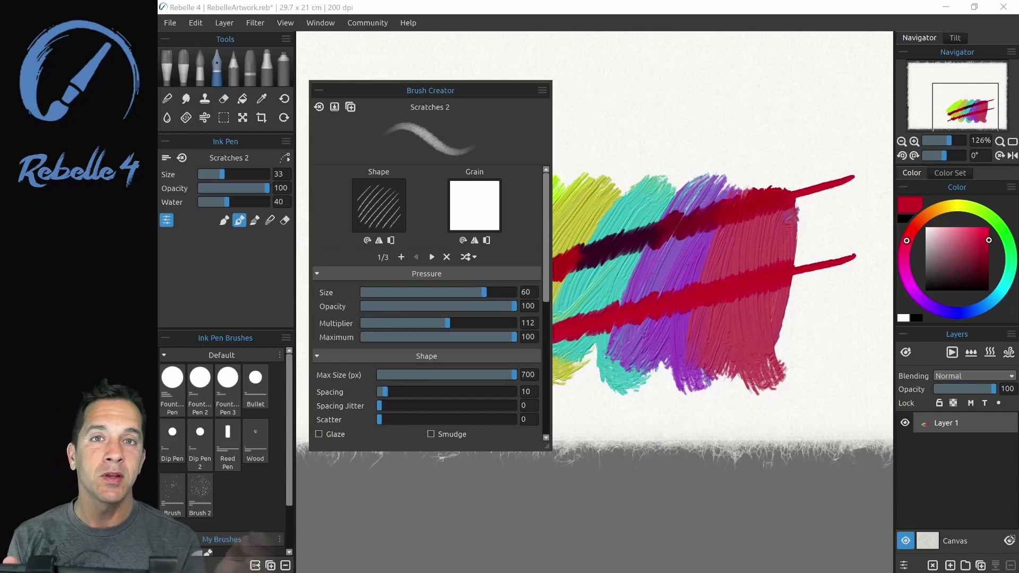
{"action": "scroll", "coordinate": [427, 305], "scroll_direction": "down", "scroll_amount": 5}
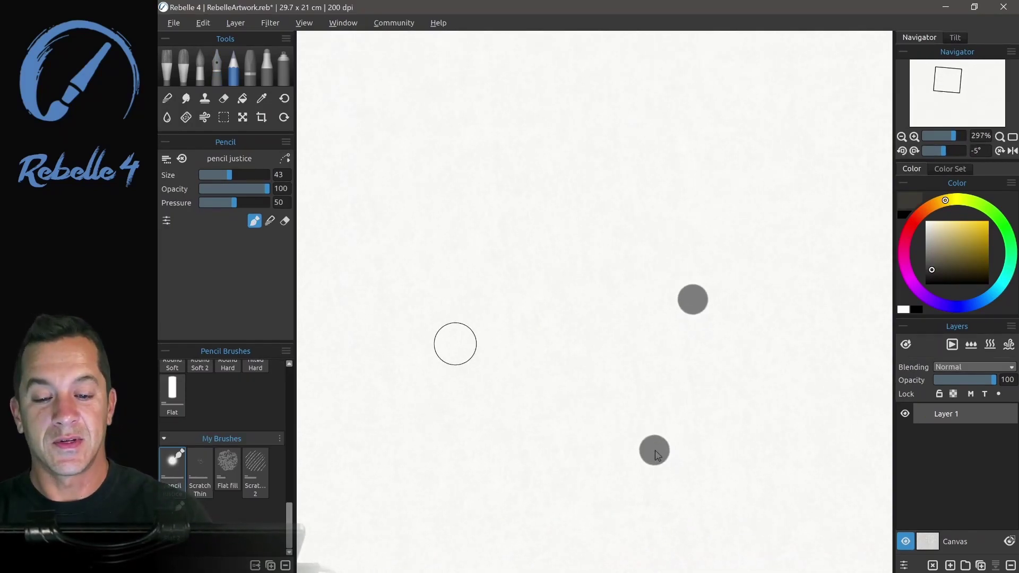
Review the canvas texture, texture scale and canvas color options, and leave them without applying changes
{"action": "scroll", "coordinate": [655, 451], "scroll_direction": "up", "scroll_amount": 2}
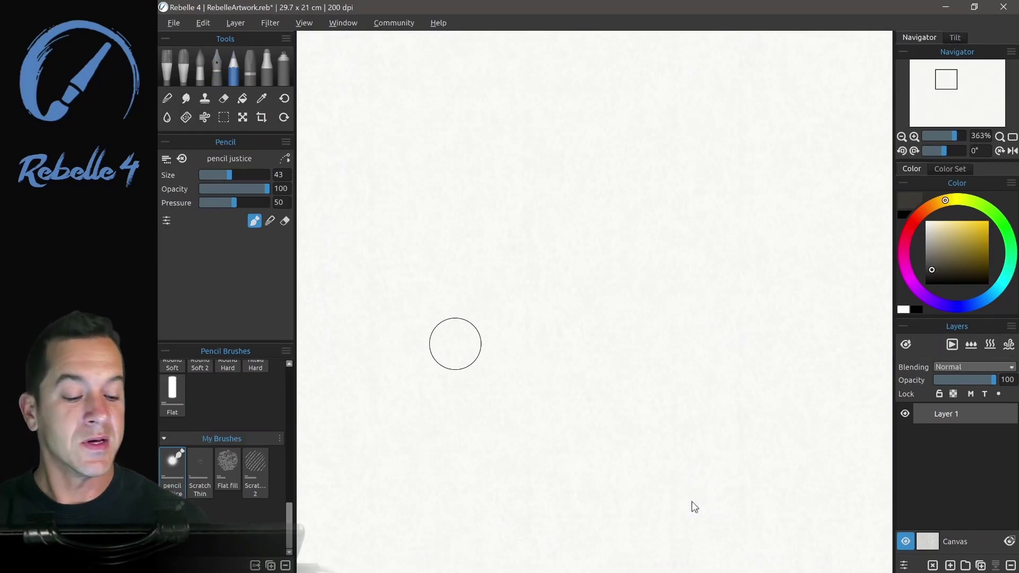
{"action": "left_click", "coordinate": [928, 538]}
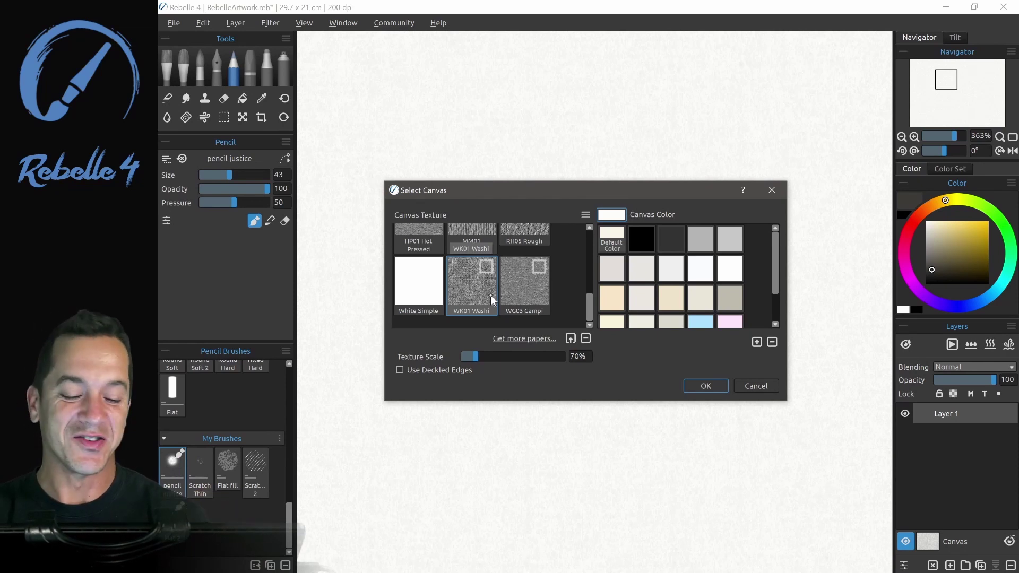
{"action": "left_click", "coordinate": [761, 387]}
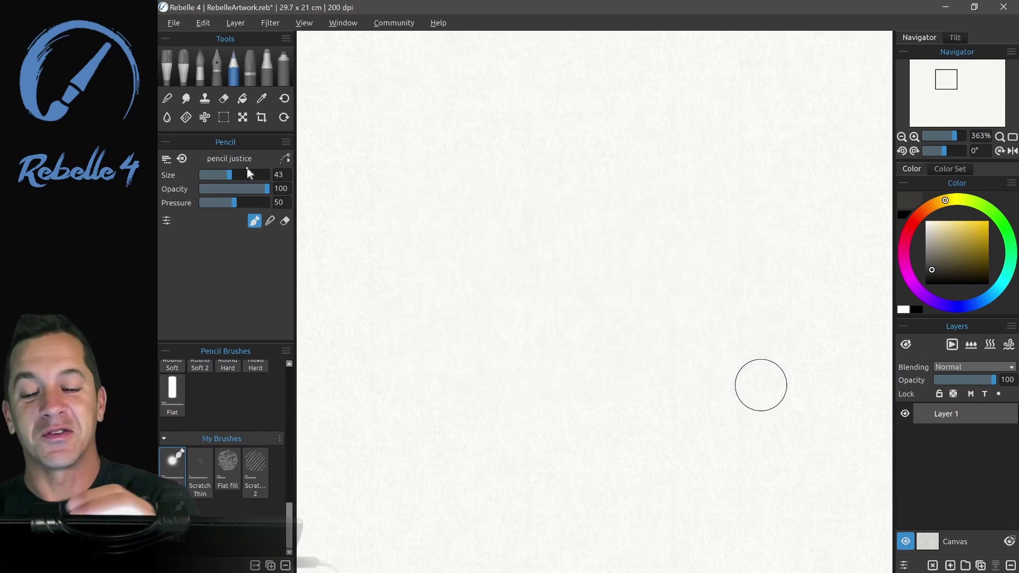
Draw looping diagonal pencil strokes and a densely shaded patch on the canvas with the pencil justice brush
{"action": "mouse_move", "coordinate": [353, 199]}
{"action": "left_mouse_down"}
{"action": "mouse_move", "coordinate": [448, 129]}
{"action": "mouse_move", "coordinate": [393, 228]}
{"action": "mouse_move", "coordinate": [484, 159]}
{"action": "mouse_move", "coordinate": [411, 287]}
{"action": "mouse_move", "coordinate": [423, 309]}
{"action": "mouse_move", "coordinate": [464, 327]}
{"action": "left_mouse_up"}
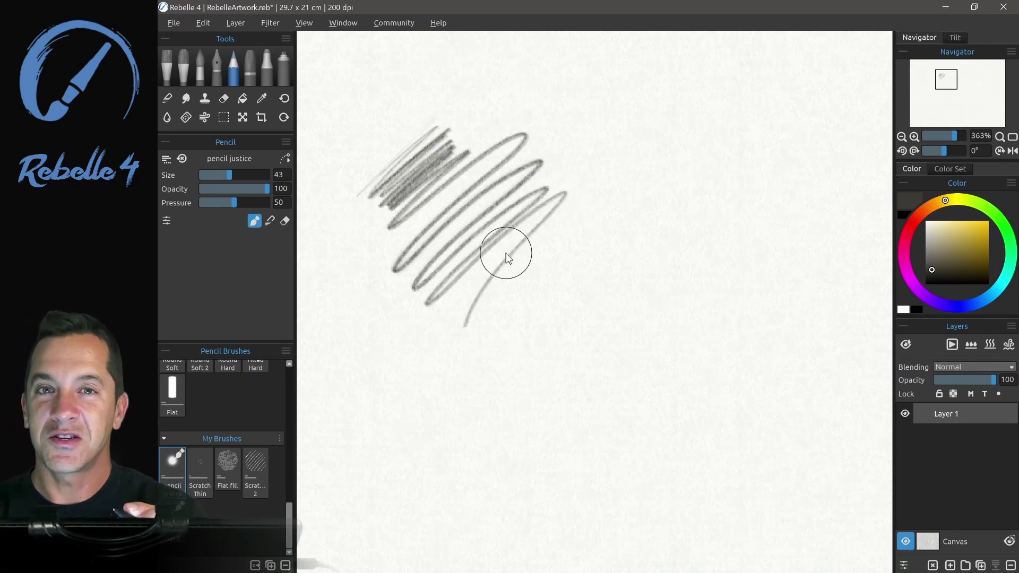
{"action": "mouse_move", "coordinate": [506, 258]}
{"action": "left_mouse_down"}
{"action": "mouse_move", "coordinate": [584, 217]}
{"action": "mouse_move", "coordinate": [486, 320]}
{"action": "mouse_move", "coordinate": [590, 243]}
{"action": "mouse_move", "coordinate": [538, 317]}
{"action": "mouse_move", "coordinate": [624, 258]}
{"action": "mouse_move", "coordinate": [538, 335]}
{"action": "mouse_move", "coordinate": [624, 270]}
{"action": "mouse_move", "coordinate": [576, 336]}
{"action": "mouse_move", "coordinate": [643, 337]}
{"action": "mouse_move", "coordinate": [605, 387]}
{"action": "left_mouse_up"}
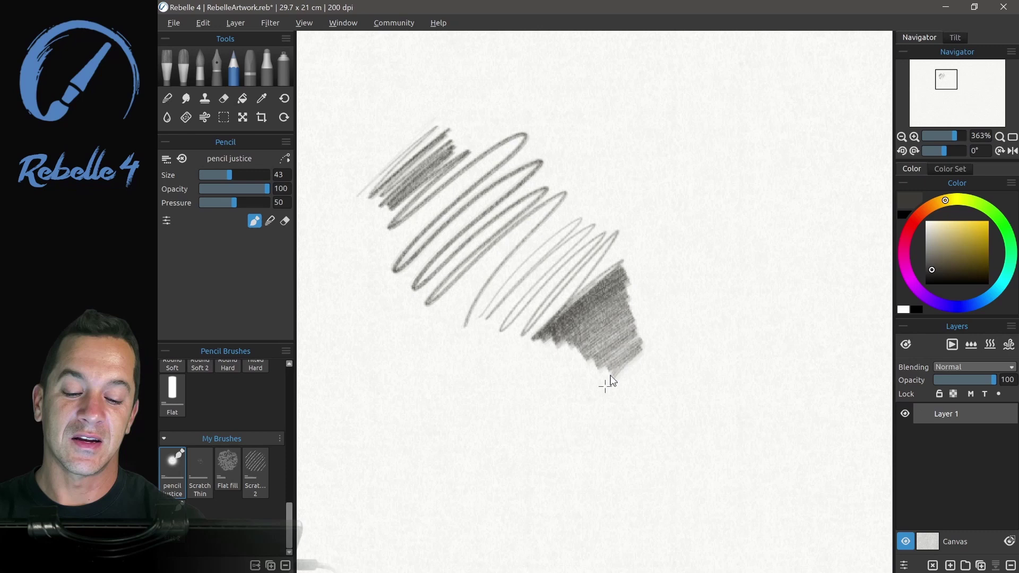
Blend and partly erase the shaded pencil patch with the same brush, and clear the layer
{"action": "left_click", "coordinate": [272, 222]}
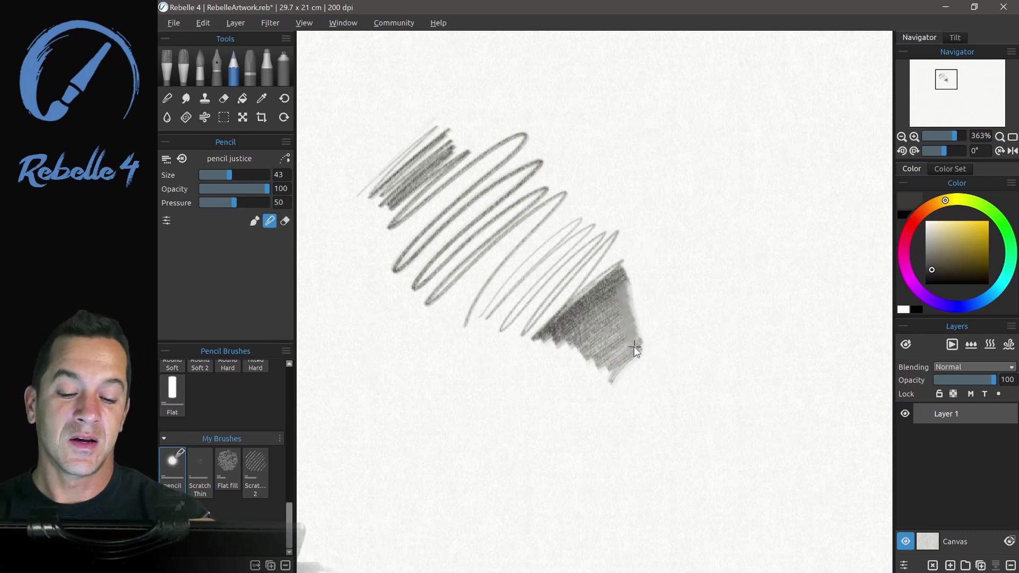
{"action": "left_click_drag", "start_coordinate": [634, 347], "coordinate": [638, 328]}
{"action": "mouse_move", "coordinate": [642, 279]}
{"action": "left_mouse_down"}
{"action": "mouse_move", "coordinate": [629, 336]}
{"action": "mouse_move", "coordinate": [627, 277]}
{"action": "mouse_move", "coordinate": [637, 273]}
{"action": "mouse_move", "coordinate": [656, 323]}
{"action": "mouse_move", "coordinate": [643, 235]}
{"action": "mouse_move", "coordinate": [629, 283]}
{"action": "mouse_move", "coordinate": [621, 280]}
{"action": "mouse_move", "coordinate": [637, 251]}
{"action": "mouse_move", "coordinate": [617, 279]}
{"action": "mouse_move", "coordinate": [633, 251]}
{"action": "mouse_move", "coordinate": [620, 277]}
{"action": "mouse_move", "coordinate": [629, 248]}
{"action": "mouse_move", "coordinate": [620, 253]}
{"action": "mouse_move", "coordinate": [639, 243]}
{"action": "mouse_move", "coordinate": [663, 259]}
{"action": "mouse_move", "coordinate": [638, 259]}
{"action": "mouse_move", "coordinate": [650, 226]}
{"action": "mouse_move", "coordinate": [674, 222]}
{"action": "mouse_move", "coordinate": [633, 265]}
{"action": "mouse_move", "coordinate": [681, 248]}
{"action": "mouse_move", "coordinate": [661, 284]}
{"action": "mouse_move", "coordinate": [621, 298]}
{"action": "mouse_move", "coordinate": [645, 286]}
{"action": "mouse_move", "coordinate": [594, 373]}
{"action": "mouse_move", "coordinate": [644, 349]}
{"action": "mouse_move", "coordinate": [610, 341]}
{"action": "left_mouse_up"}
{"action": "left_click", "coordinate": [285, 221]}
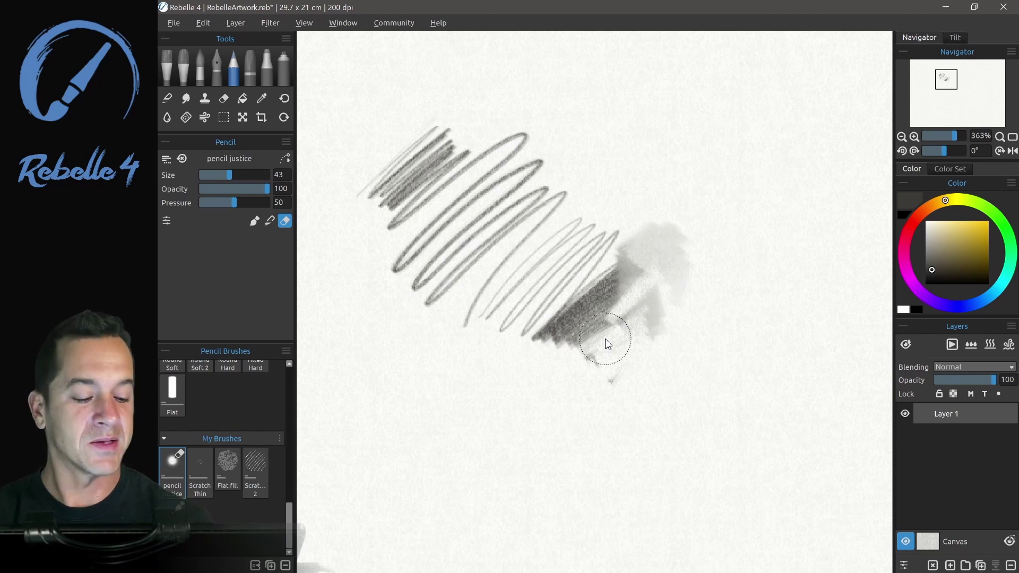
{"action": "left_click", "coordinate": [932, 566]}
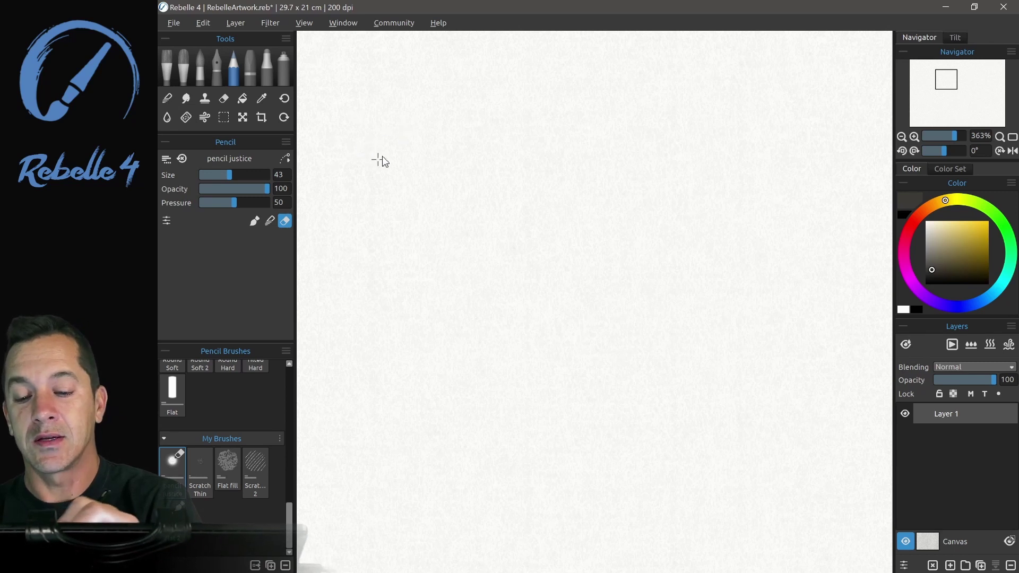
Draw a pencil zigzag leading into a dense dark patch with the pencil justice brush, and blend its lower end into a soft fade
{"action": "left_click", "coordinate": [254, 221]}
{"action": "mouse_move", "coordinate": [410, 120]}
{"action": "left_mouse_down"}
{"action": "mouse_move", "coordinate": [378, 148]}
{"action": "mouse_move", "coordinate": [435, 145]}
{"action": "mouse_move", "coordinate": [448, 164]}
{"action": "mouse_move", "coordinate": [445, 227]}
{"action": "mouse_move", "coordinate": [467, 209]}
{"action": "left_mouse_up"}
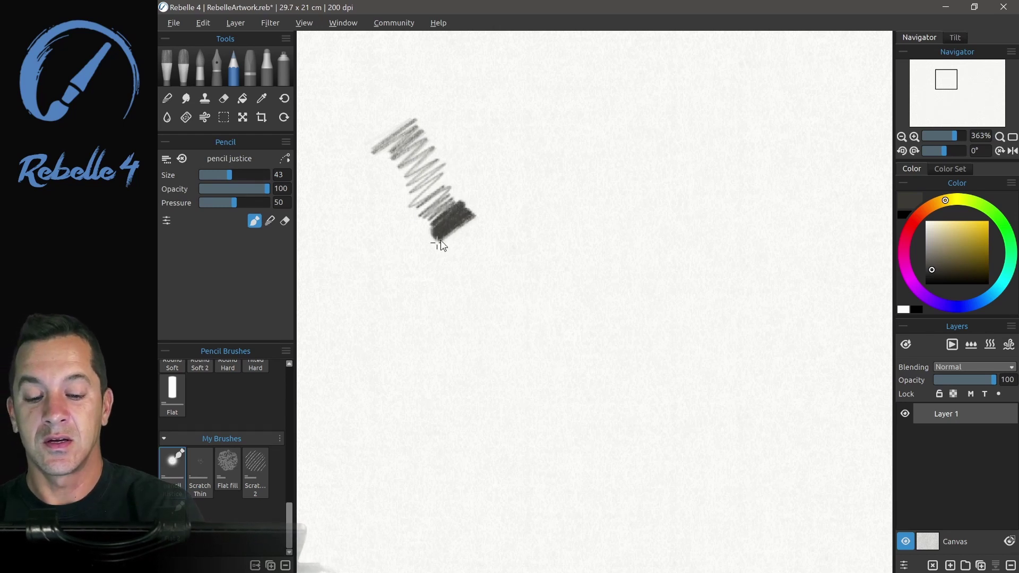
{"action": "mouse_move", "coordinate": [440, 241]}
{"action": "left_mouse_down"}
{"action": "mouse_move", "coordinate": [472, 227]}
{"action": "mouse_move", "coordinate": [456, 261]}
{"action": "mouse_move", "coordinate": [482, 257]}
{"action": "mouse_move", "coordinate": [478, 239]}
{"action": "mouse_move", "coordinate": [460, 269]}
{"action": "mouse_move", "coordinate": [501, 259]}
{"action": "mouse_move", "coordinate": [494, 305]}
{"action": "left_mouse_up"}
{"action": "left_click", "coordinate": [270, 221]}
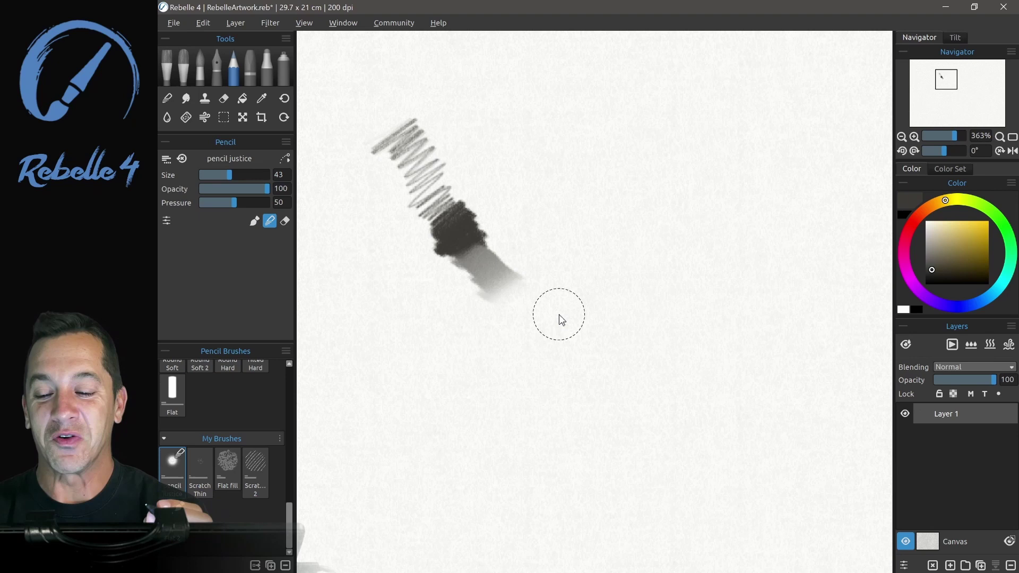
Select the HB 2 pencil in paint mode and draw a shaded zigzag beside the blended sample
{"action": "left_click_drag", "start_coordinate": [288, 519], "coordinate": [281, 357]}
{"action": "left_click", "coordinate": [172, 400]}
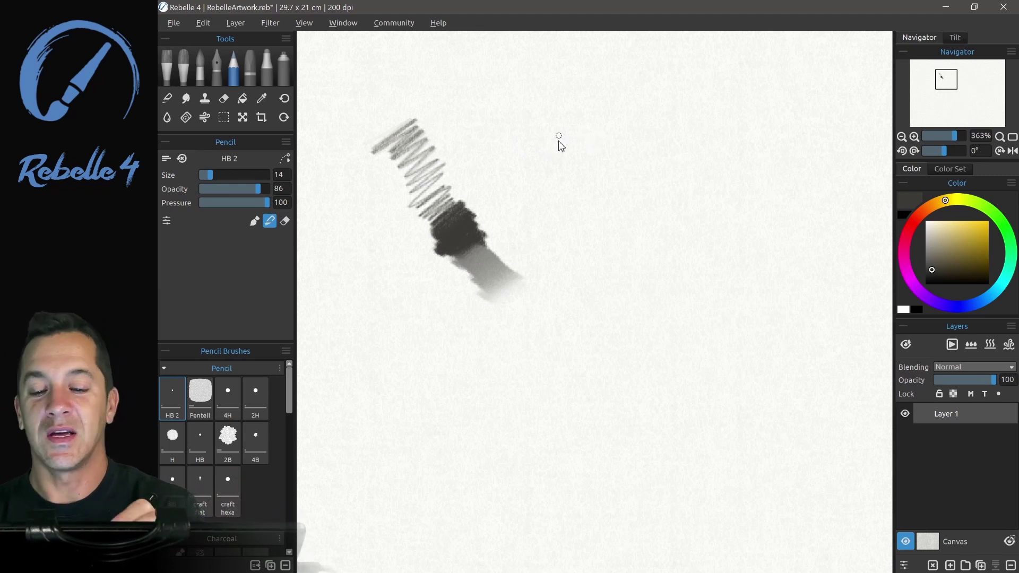
{"action": "left_click", "coordinate": [254, 221]}
{"action": "mouse_move", "coordinate": [537, 143]}
{"action": "left_mouse_down"}
{"action": "mouse_move", "coordinate": [598, 141]}
{"action": "mouse_move", "coordinate": [591, 159]}
{"action": "mouse_move", "coordinate": [610, 173]}
{"action": "mouse_move", "coordinate": [584, 205]}
{"action": "mouse_move", "coordinate": [620, 193]}
{"action": "left_mouse_up"}
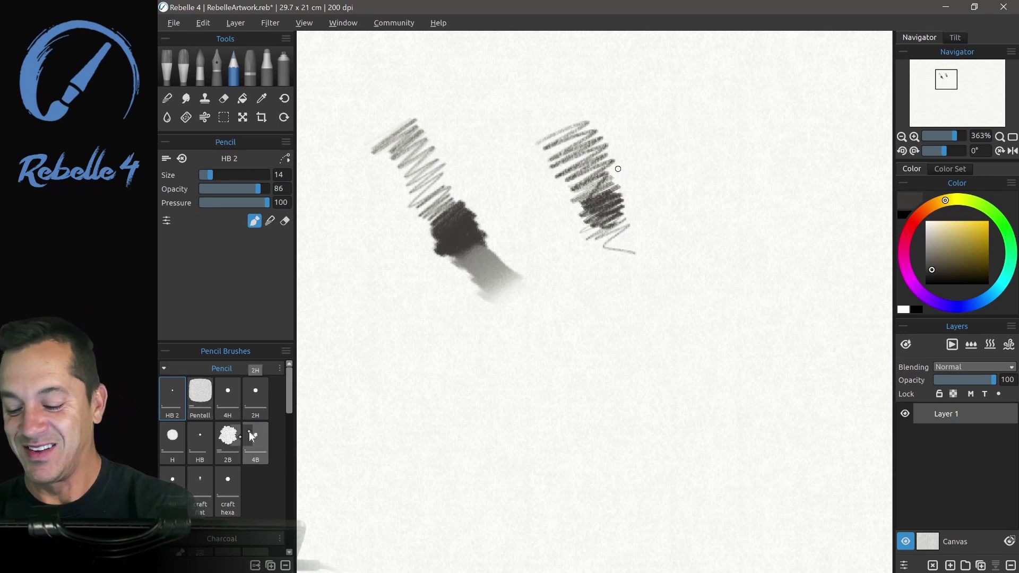
Draw two light zigzag samples to the right of the HB 2 shading, one with the 4H pencil and one with 2H
{"action": "mouse_move", "coordinate": [288, 390]}
{"action": "left_mouse_down"}
{"action": "mouse_move", "coordinate": [291, 412]}
{"action": "mouse_move", "coordinate": [289, 389]}
{"action": "left_mouse_up"}
{"action": "left_click", "coordinate": [232, 404]}
{"action": "mouse_move", "coordinate": [630, 127]}
{"action": "left_mouse_down"}
{"action": "mouse_move", "coordinate": [684, 140]}
{"action": "mouse_move", "coordinate": [690, 201]}
{"action": "left_mouse_up"}
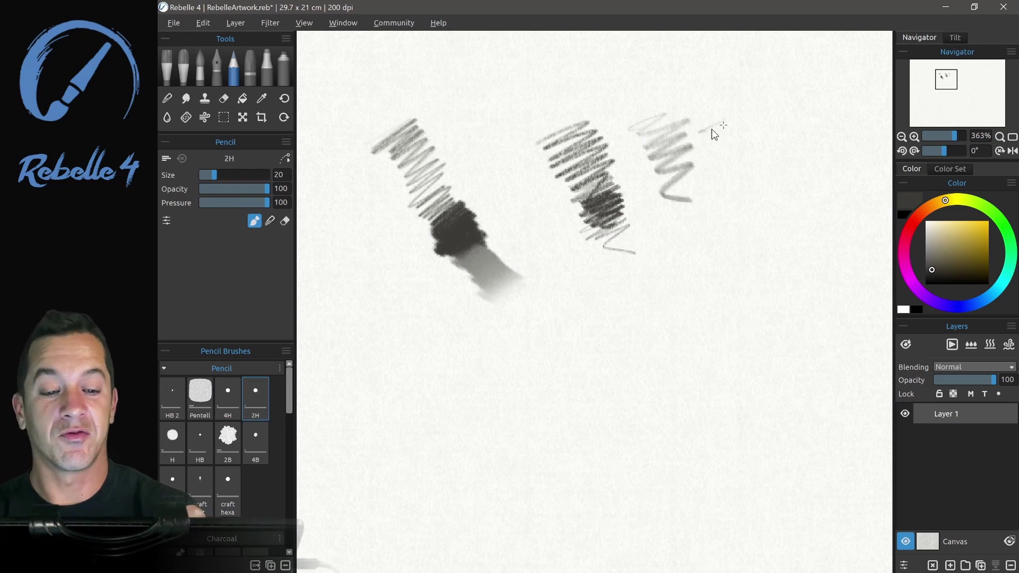
{"action": "left_click_drag", "start_coordinate": [701, 131], "coordinate": [750, 222]}
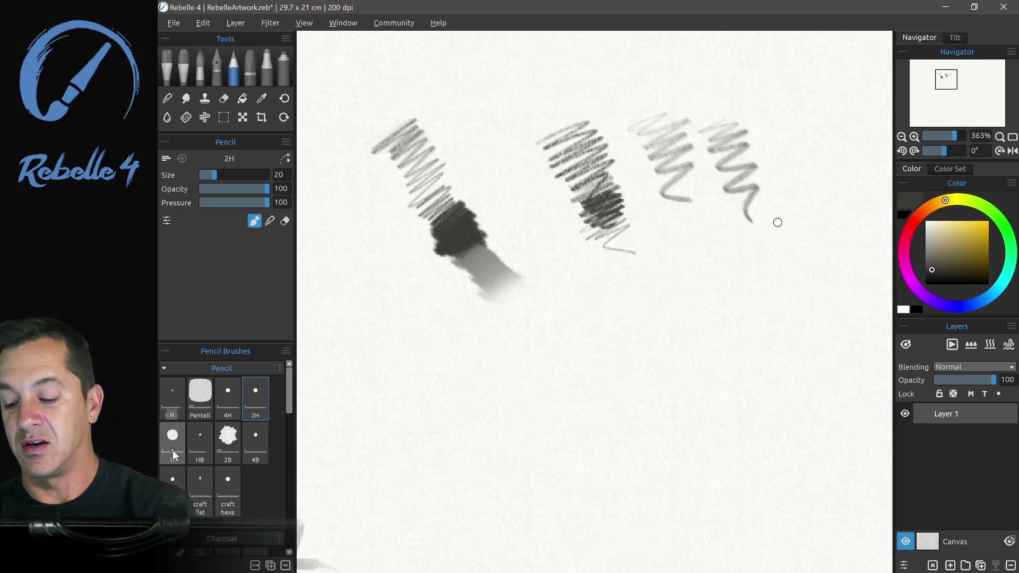
Add a thick zigzag sample with the H pencil and a thin dark one with the HB pencil, continuing the row
{"action": "left_click", "coordinate": [173, 443]}
{"action": "mouse_move", "coordinate": [793, 116]}
{"action": "left_mouse_down"}
{"action": "mouse_move", "coordinate": [768, 151]}
{"action": "mouse_move", "coordinate": [795, 173]}
{"action": "mouse_move", "coordinate": [822, 221]}
{"action": "left_mouse_up"}
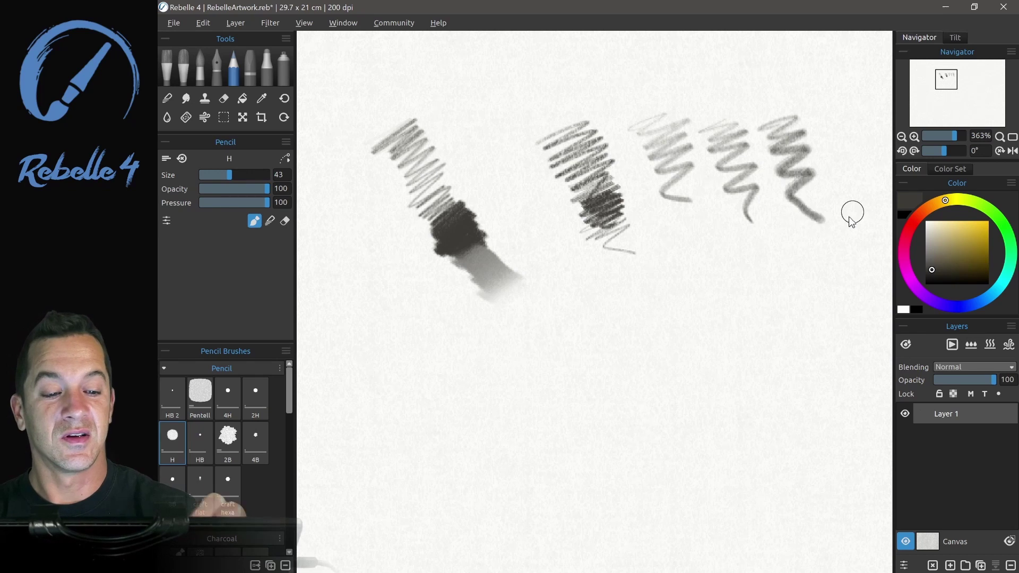
{"action": "left_click", "coordinate": [200, 441]}
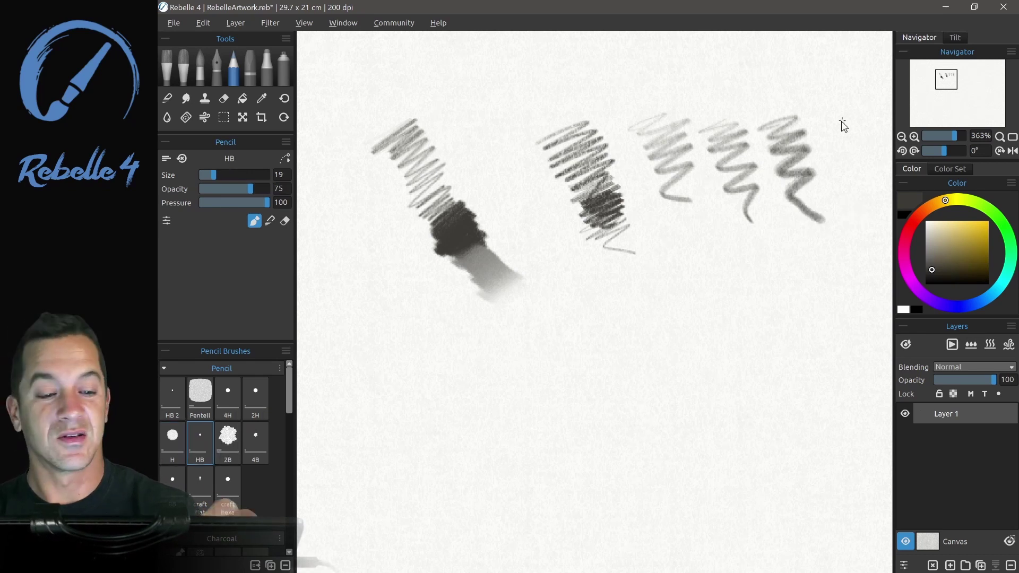
{"action": "mouse_move", "coordinate": [841, 121]}
{"action": "left_mouse_down"}
{"action": "mouse_move", "coordinate": [844, 145]}
{"action": "mouse_move", "coordinate": [878, 161]}
{"action": "mouse_move", "coordinate": [836, 203]}
{"action": "left_mouse_up"}
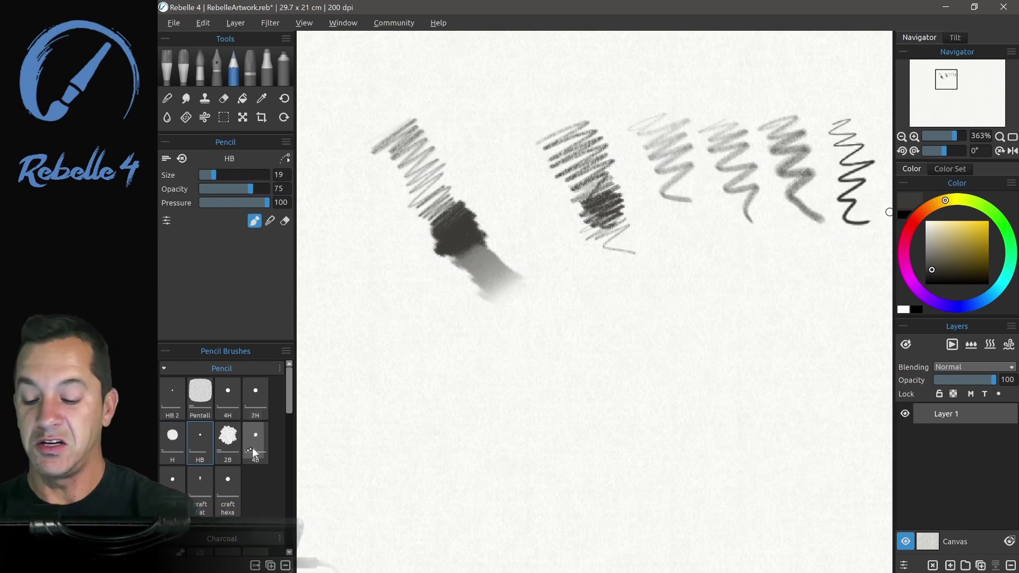
Shade a wide, dense grainy patch with the 2B pencil to the right of the HB zigzag
{"action": "left_click", "coordinate": [228, 440]}
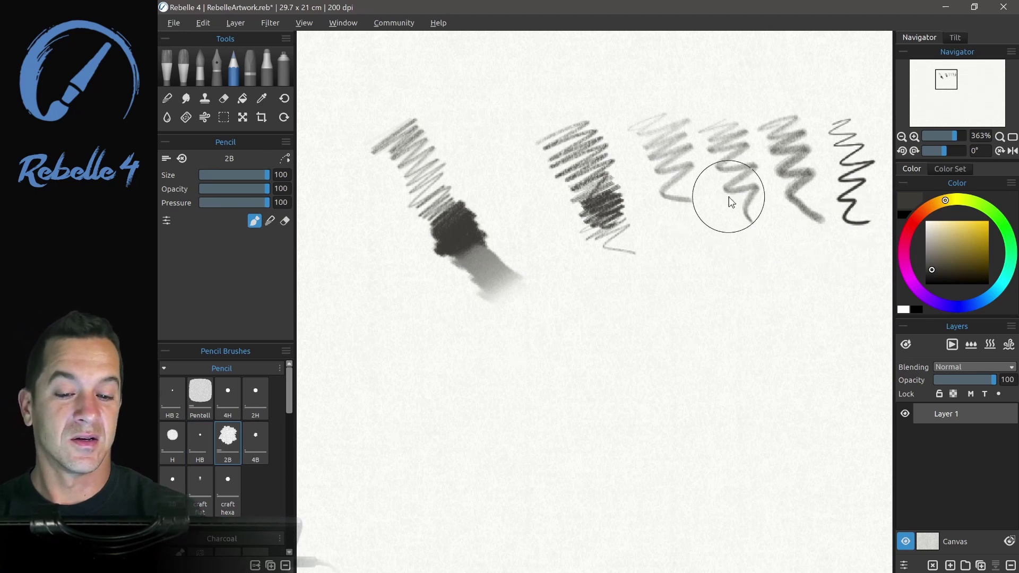
{"action": "left_click_drag", "start_coordinate": [683, 313], "coordinate": [514, 317]}
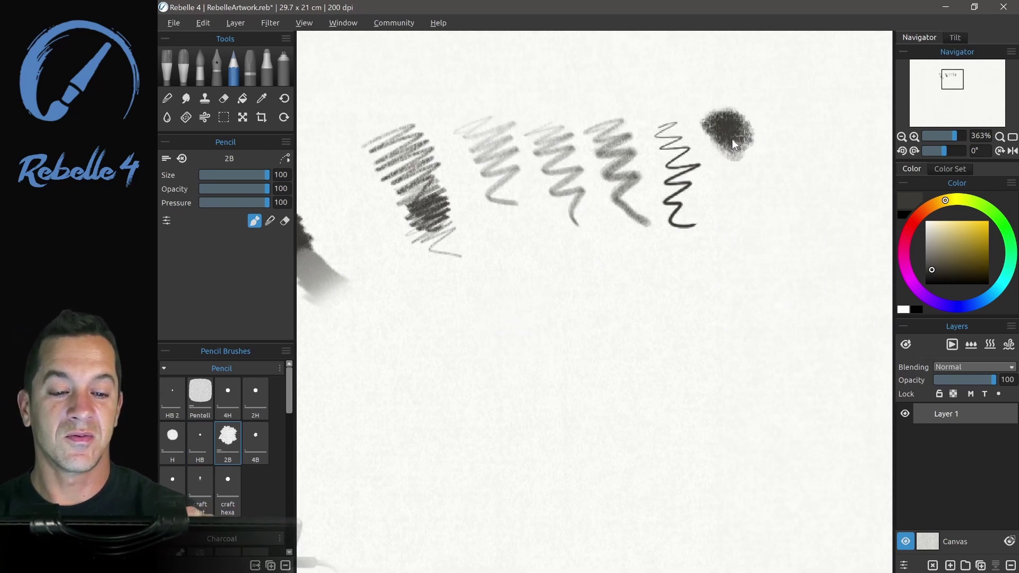
{"action": "left_click_drag", "start_coordinate": [746, 194], "coordinate": [740, 226]}
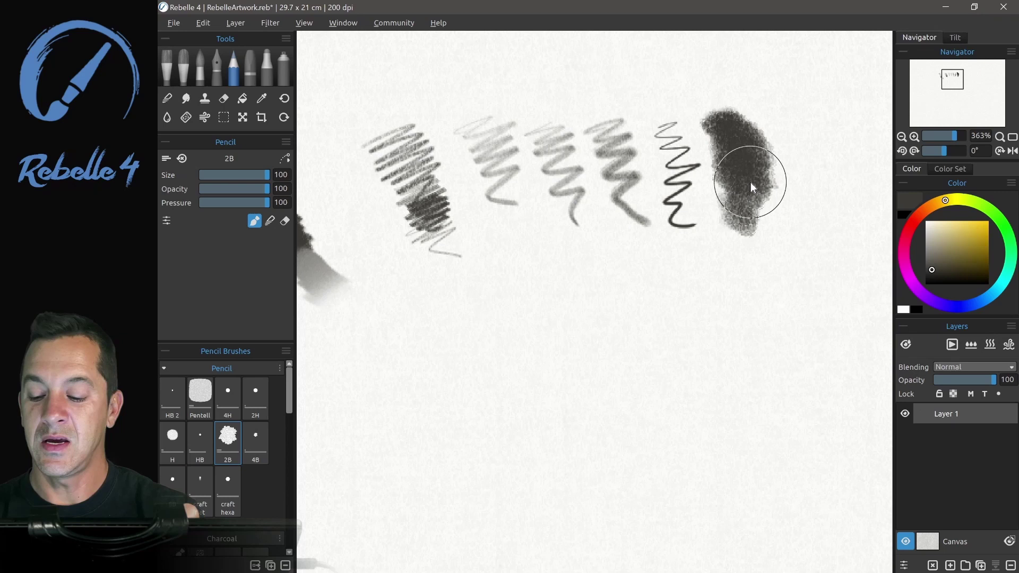
Undo the 2B patch and thin HB zigzag, and redraw a dark, thicker HB sample with the pencil reset to its default size 20
{"action": "key", "text": "ctrl+z"}
{"action": "key", "text": "ctrl+z"}
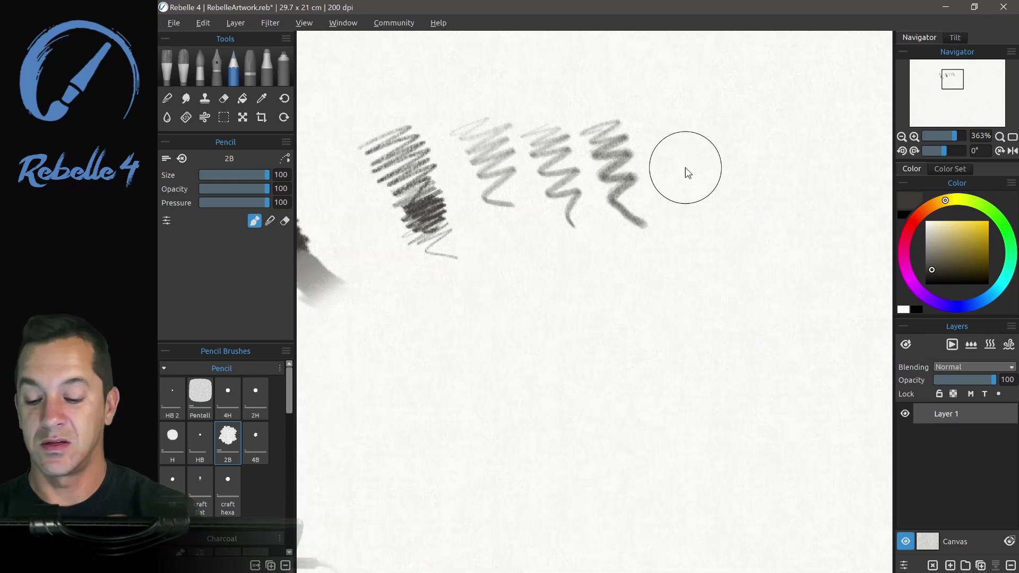
{"action": "left_click", "coordinate": [206, 440]}
{"action": "left_click_drag", "start_coordinate": [652, 136], "coordinate": [685, 125]}
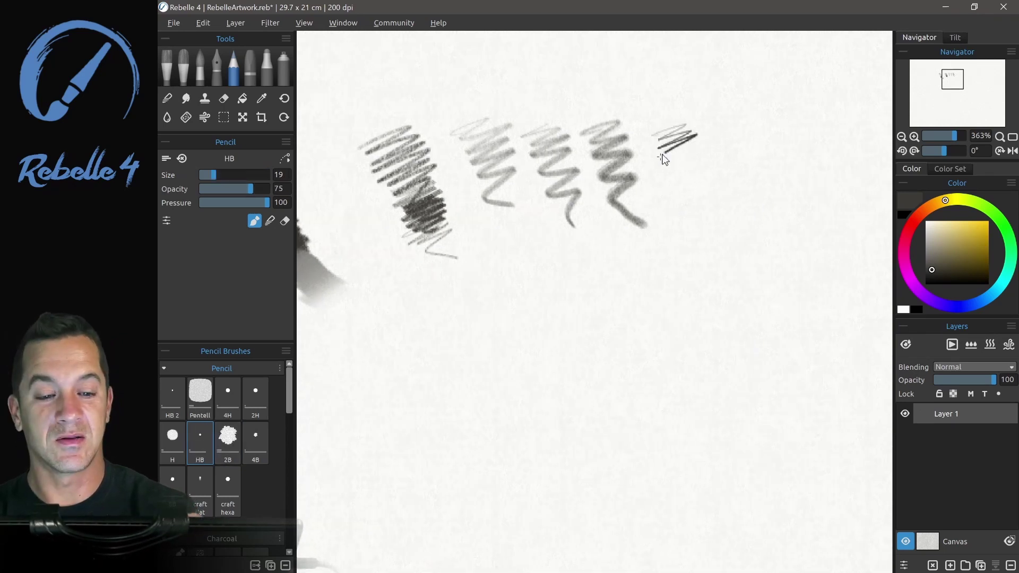
{"action": "left_click", "coordinate": [183, 158]}
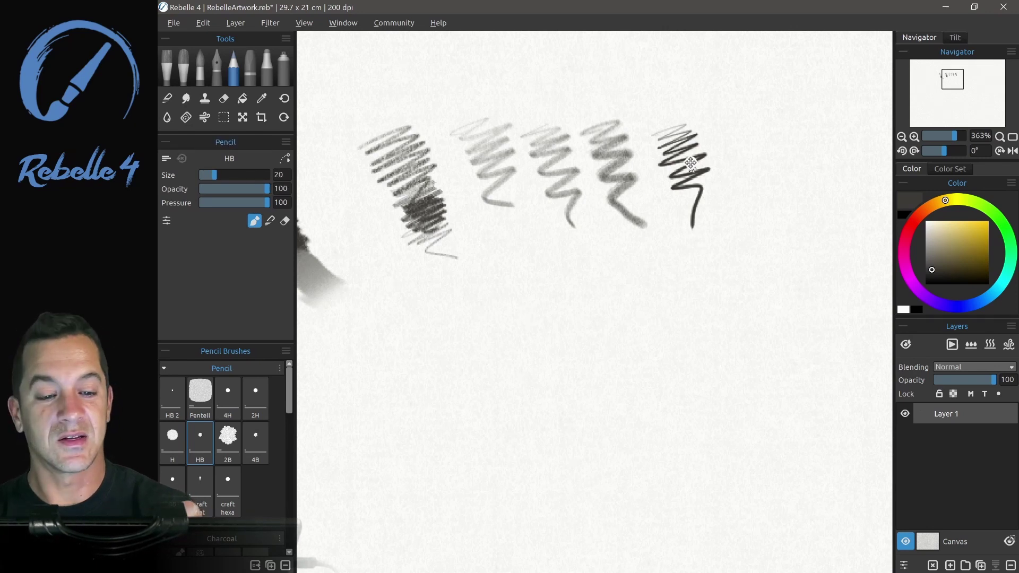
{"action": "key", "text": "ctrl+z"}
{"action": "mouse_move", "coordinate": [657, 123]}
{"action": "left_mouse_down"}
{"action": "mouse_move", "coordinate": [699, 128]}
{"action": "mouse_move", "coordinate": [669, 157]}
{"action": "left_mouse_up"}
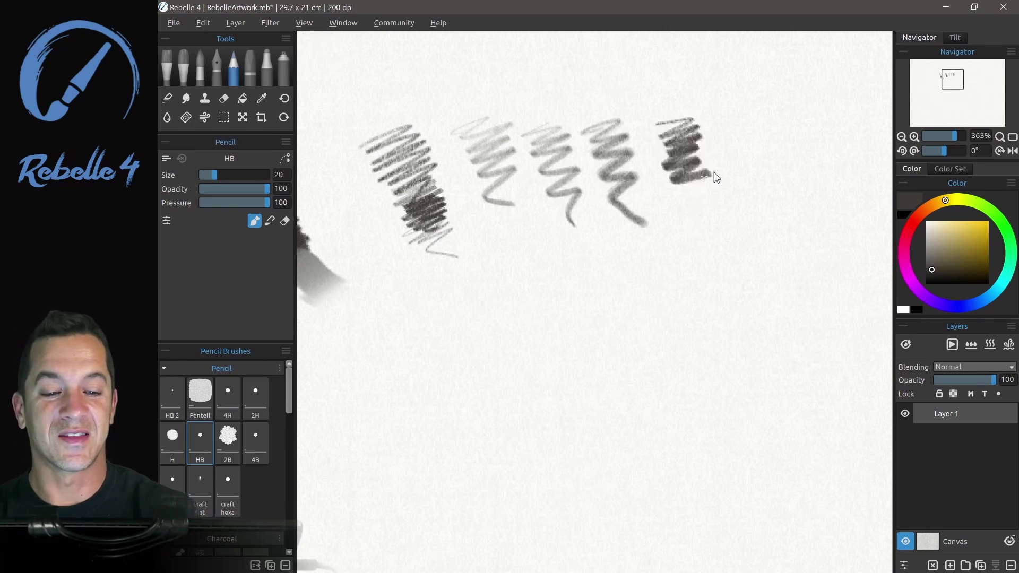
Reset the 2B pencil to its default size 20 and draw a dense dark zigzag at the end of the pencil row
{"action": "left_click", "coordinate": [227, 436]}
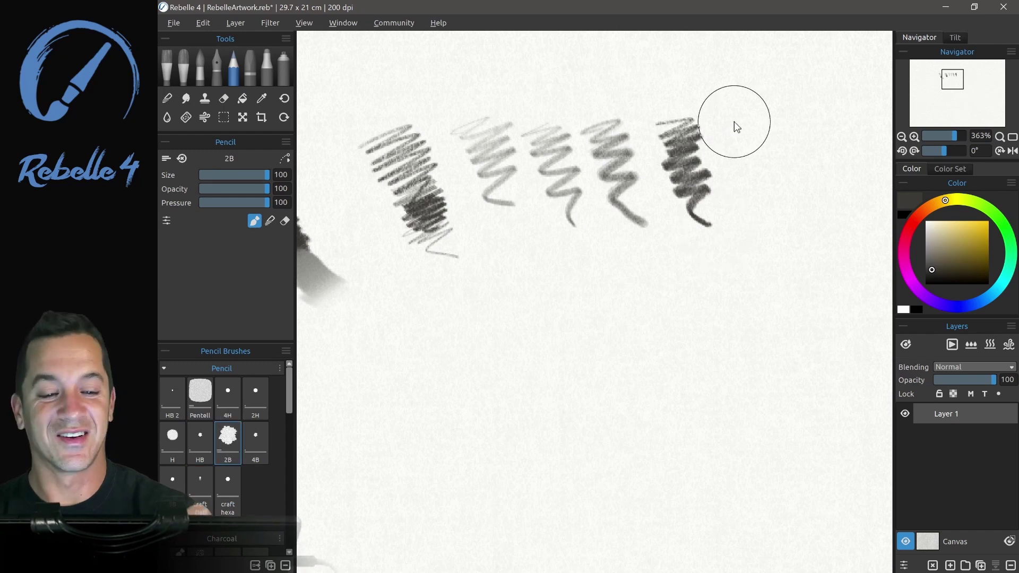
{"action": "left_click", "coordinate": [183, 158]}
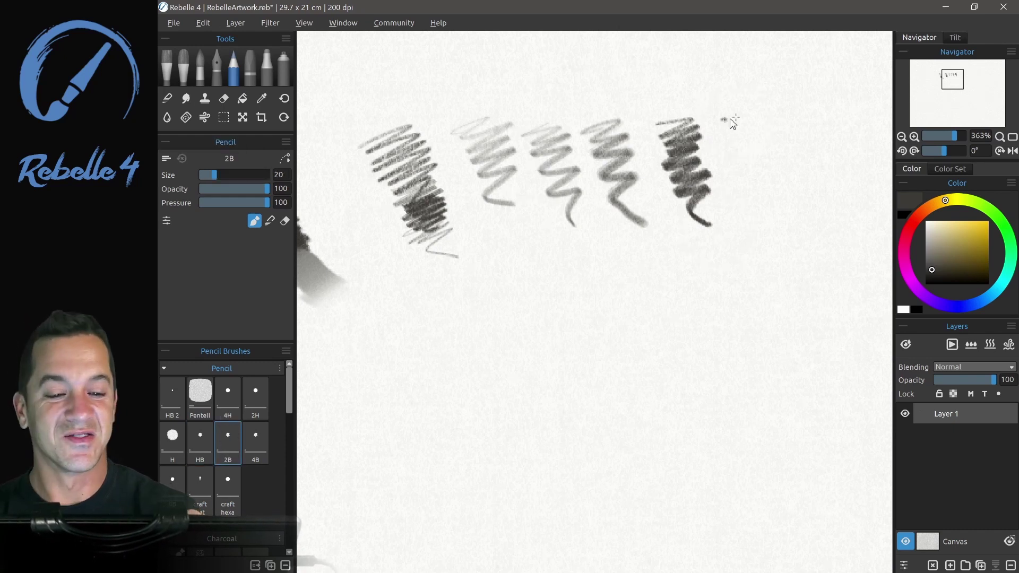
{"action": "mouse_move", "coordinate": [756, 173]}
{"action": "left_mouse_down"}
{"action": "mouse_move", "coordinate": [790, 182]}
{"action": "mouse_move", "coordinate": [762, 246]}
{"action": "left_mouse_up"}
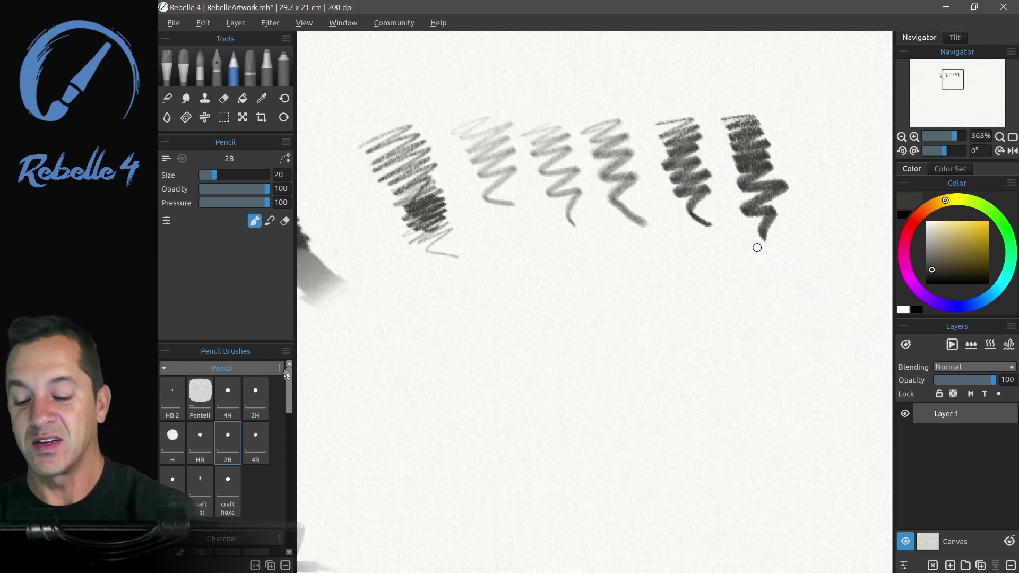
Choose the Charcoal brush, reset it to its default size 30, and shade a grainy patch below the pencil samples
{"action": "scroll", "coordinate": [284, 416], "scroll_direction": "down", "scroll_amount": 5}
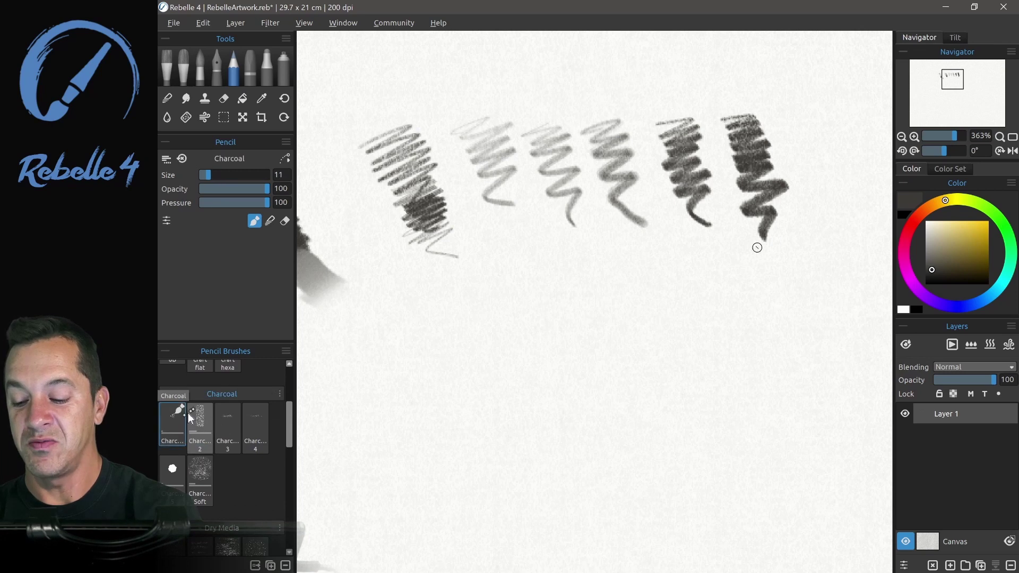
{"action": "left_click", "coordinate": [182, 158]}
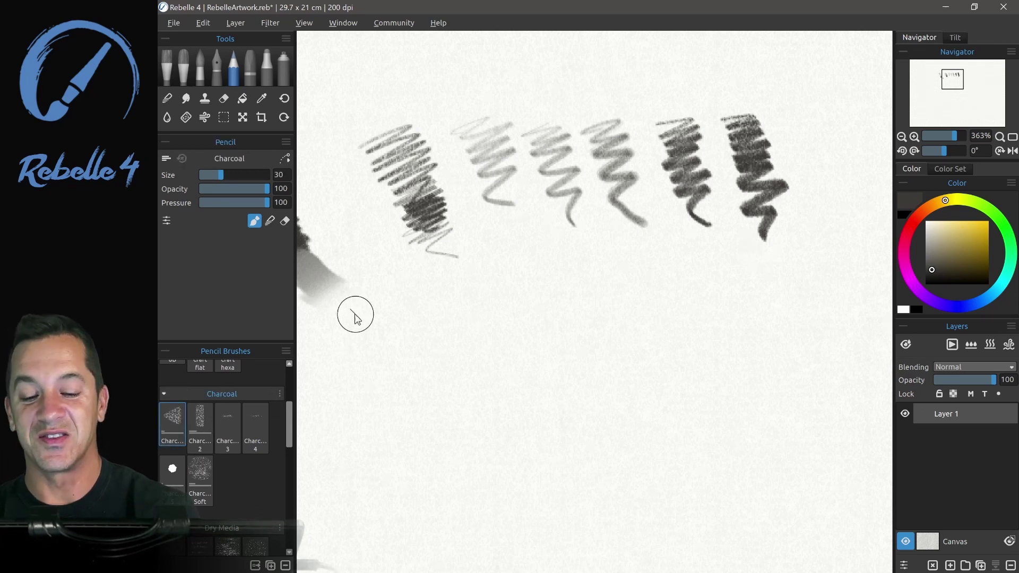
{"action": "mouse_move", "coordinate": [435, 363]}
{"action": "left_mouse_down"}
{"action": "mouse_move", "coordinate": [479, 393]}
{"action": "mouse_move", "coordinate": [474, 452]}
{"action": "left_mouse_up"}
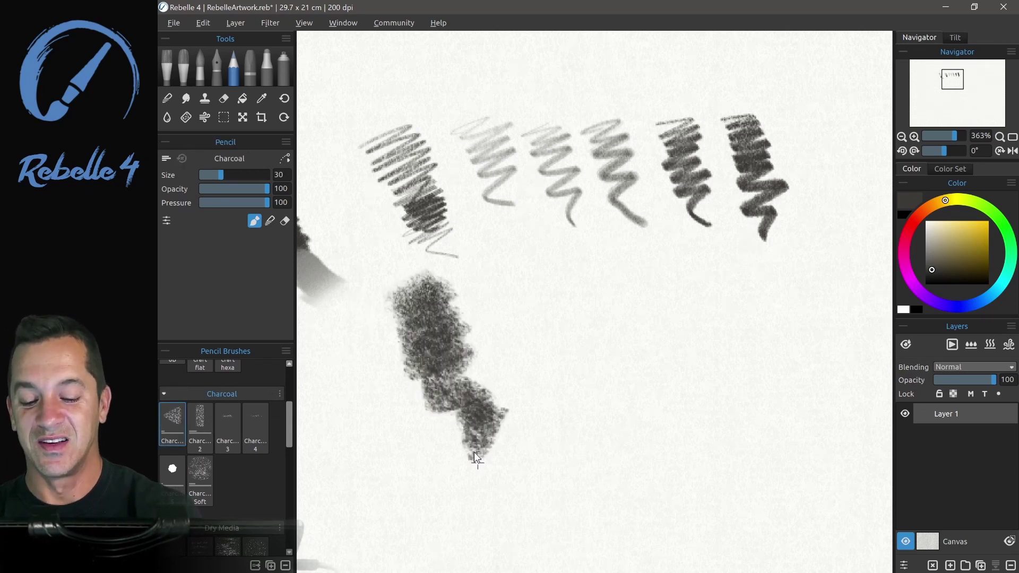
Try out Charcoal 2 at size 77 with broad, coarse strokes beside and below the Charcoal patch
{"action": "left_click", "coordinate": [200, 425]}
{"action": "mouse_move", "coordinate": [546, 273]}
{"action": "left_mouse_down"}
{"action": "mouse_move", "coordinate": [585, 346]}
{"action": "mouse_move", "coordinate": [585, 432]}
{"action": "mouse_move", "coordinate": [628, 294]}
{"action": "mouse_move", "coordinate": [675, 305]}
{"action": "mouse_move", "coordinate": [699, 353]}
{"action": "mouse_move", "coordinate": [706, 409]}
{"action": "left_mouse_up"}
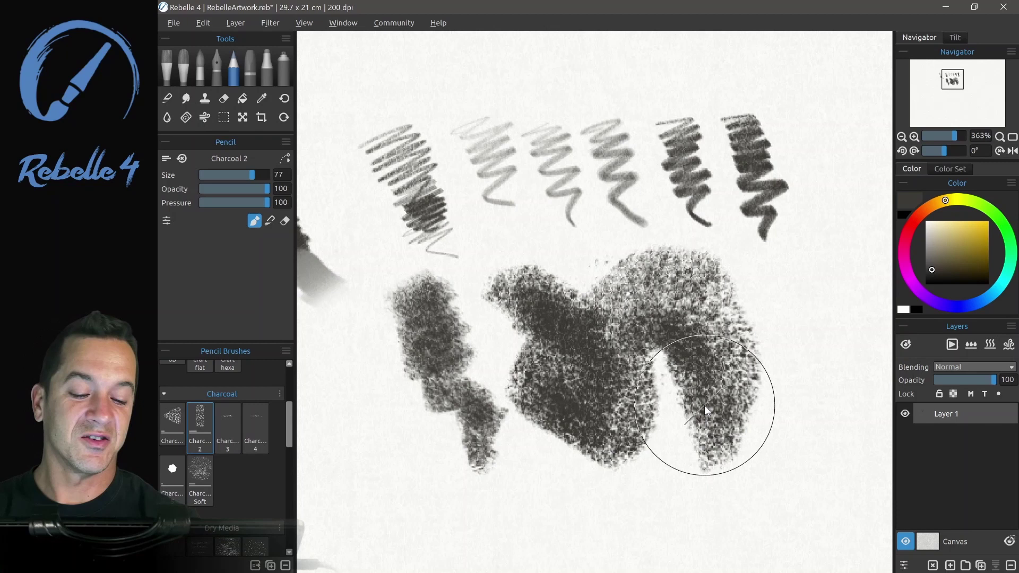
{"action": "mouse_move", "coordinate": [517, 469]}
{"action": "left_mouse_down"}
{"action": "mouse_move", "coordinate": [578, 489]}
{"action": "mouse_move", "coordinate": [684, 493]}
{"action": "mouse_move", "coordinate": [690, 456]}
{"action": "mouse_move", "coordinate": [812, 496]}
{"action": "left_mouse_up"}
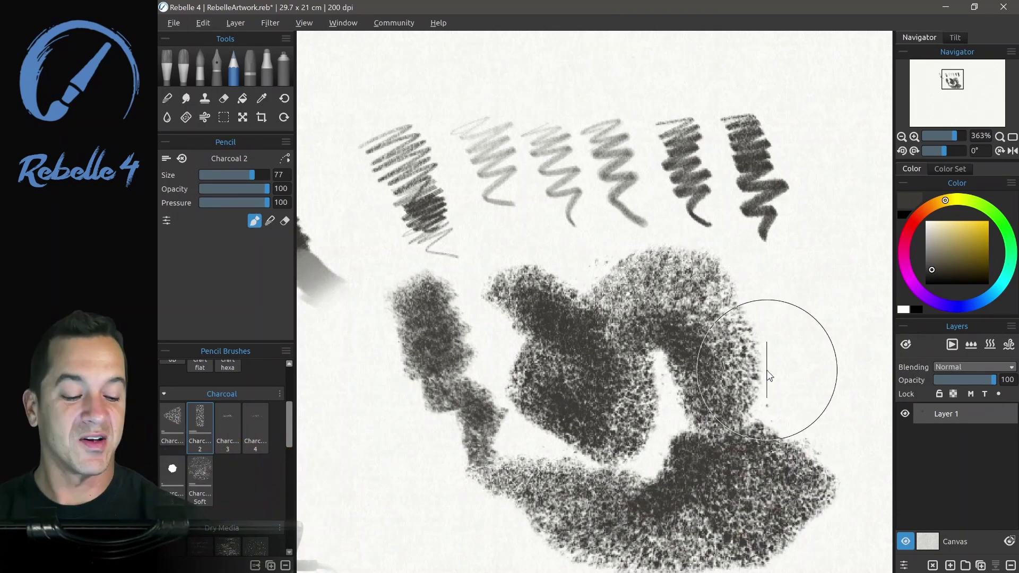
Undo all the charcoal strokes, leaving only the row of pencil samples
{"action": "key", "text": "ctrl+z"}
{"action": "key", "text": "ctrl+z"}
{"action": "key", "text": "ctrl+z"}
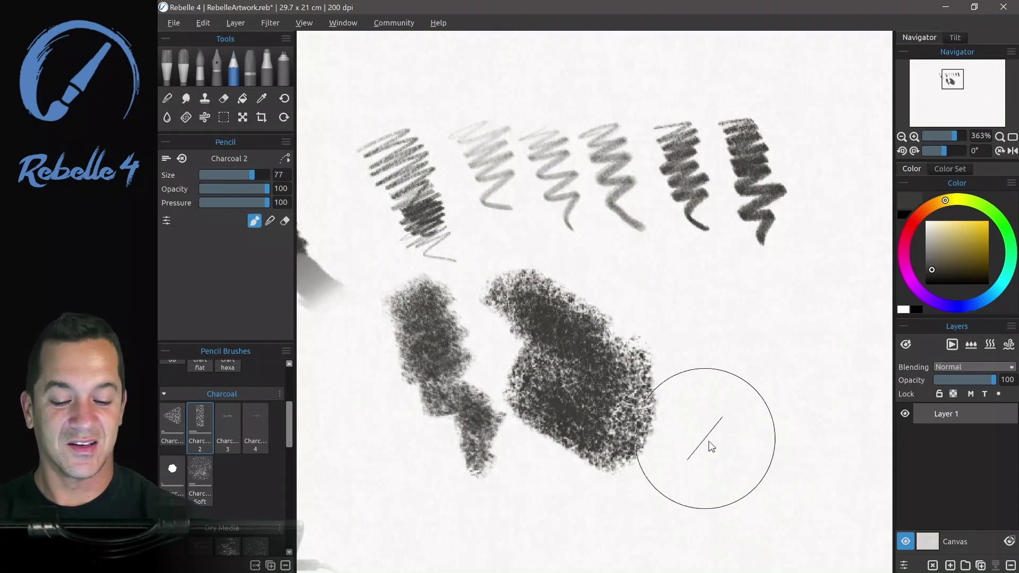
{"action": "key", "text": "ctrl+z"}
{"action": "key", "text": "ctrl+z"}
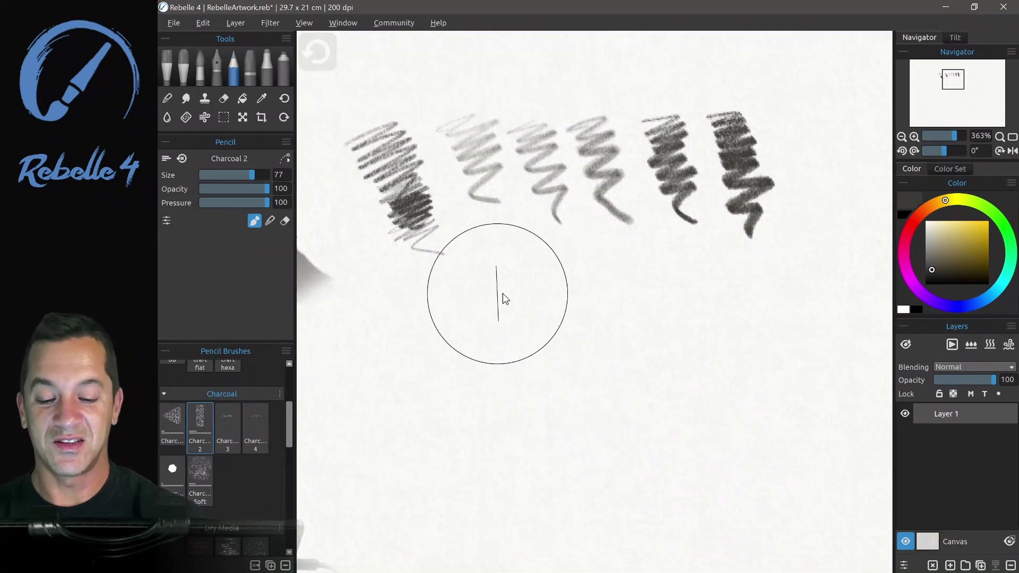
Shade a small Charcoal patch at size 30 under the pencil row and a larger Charcoal 2 patch at size 77 beside it
{"action": "left_click", "coordinate": [173, 424]}
{"action": "left_click_drag", "start_coordinate": [431, 298], "coordinate": [419, 401]}
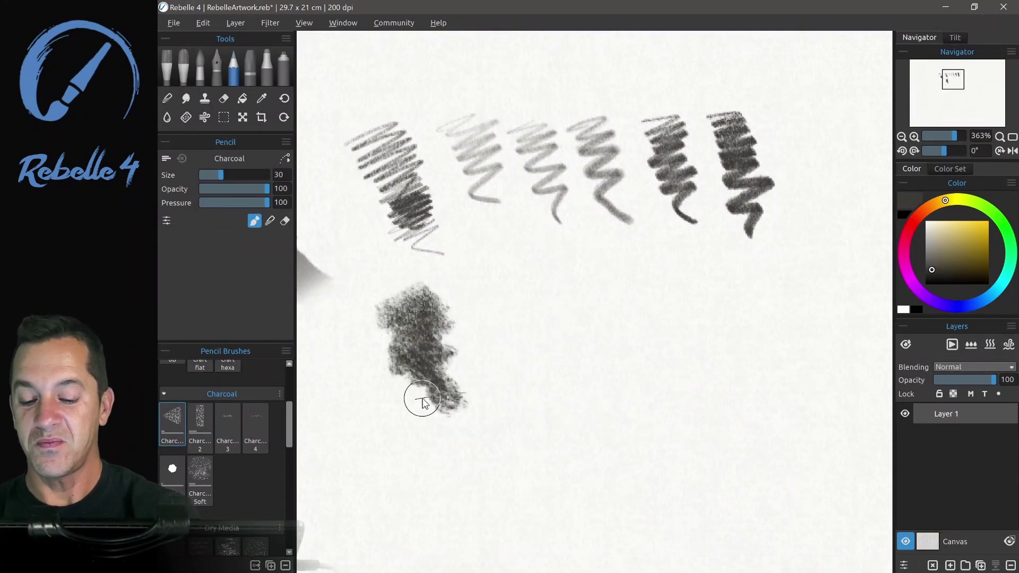
{"action": "left_click", "coordinate": [200, 424]}
{"action": "mouse_move", "coordinate": [465, 297]}
{"action": "left_mouse_down"}
{"action": "mouse_move", "coordinate": [522, 316]}
{"action": "mouse_move", "coordinate": [542, 382]}
{"action": "mouse_move", "coordinate": [573, 409]}
{"action": "left_mouse_up"}
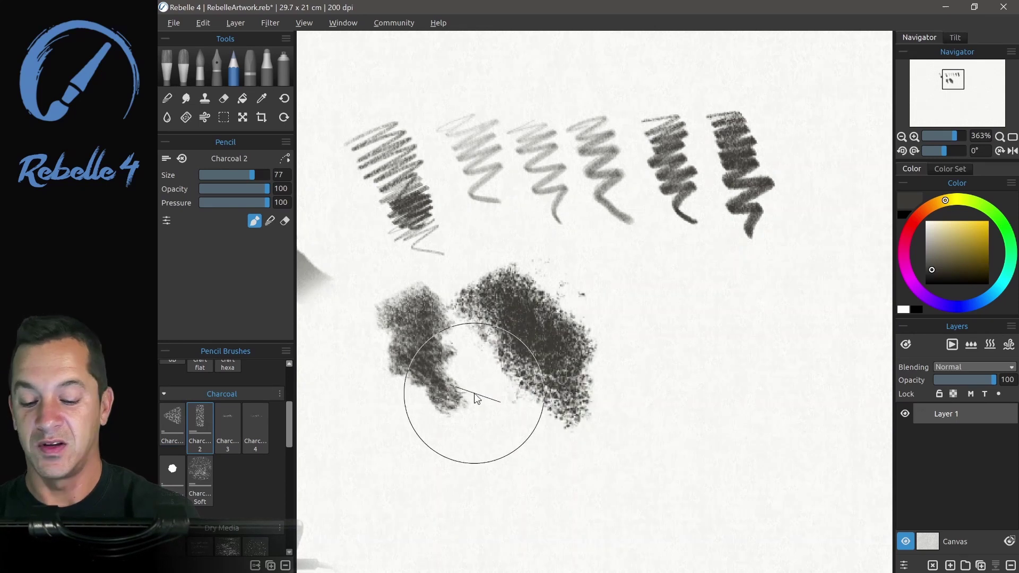
Reset Charcoal 3 to its default size 40 and draw a speckled zigzag to the right of the Charcoal 2 patch
{"action": "left_click", "coordinate": [228, 424]}
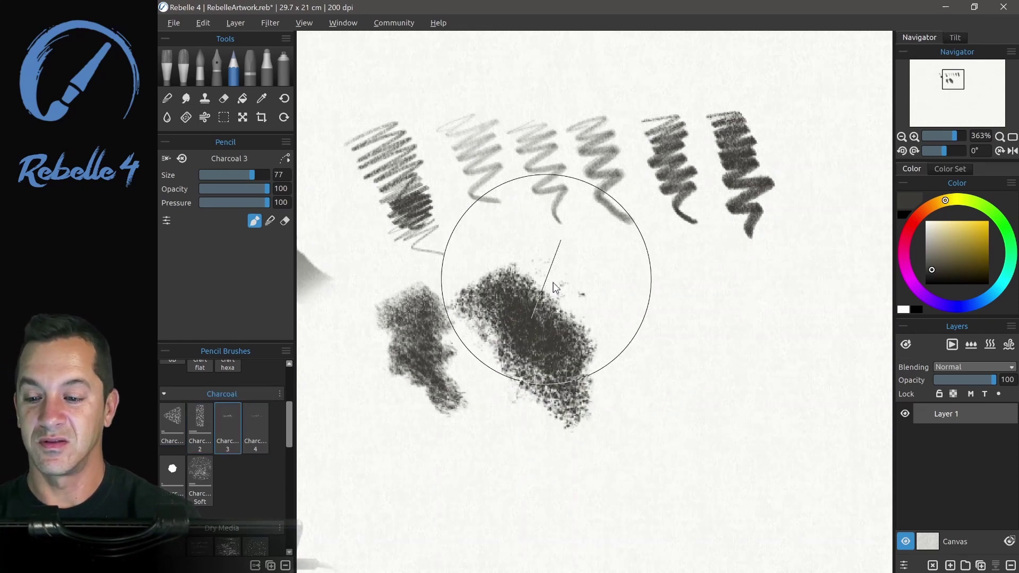
{"action": "left_click", "coordinate": [182, 159]}
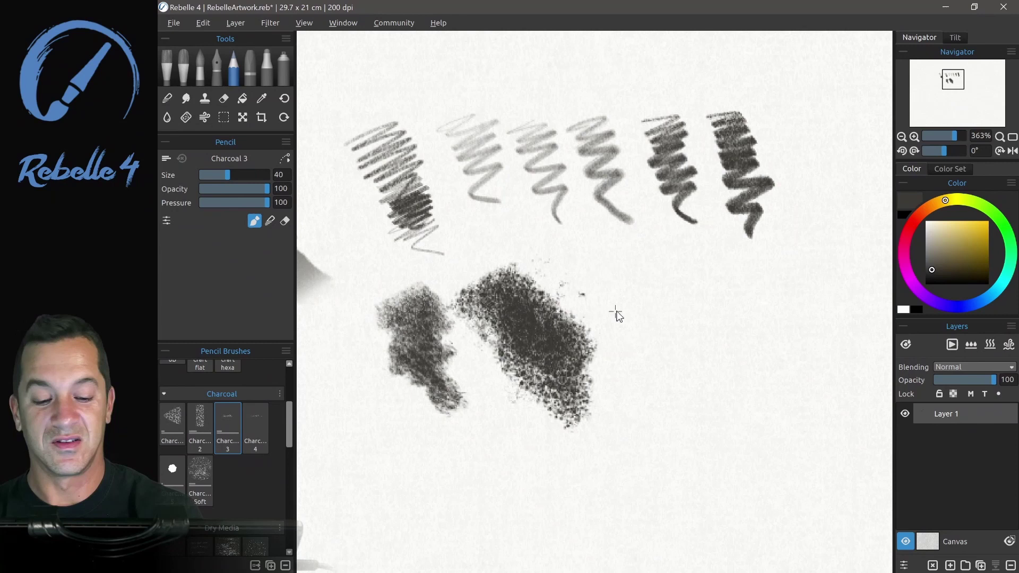
{"action": "left_click_drag", "start_coordinate": [644, 327], "coordinate": [721, 419]}
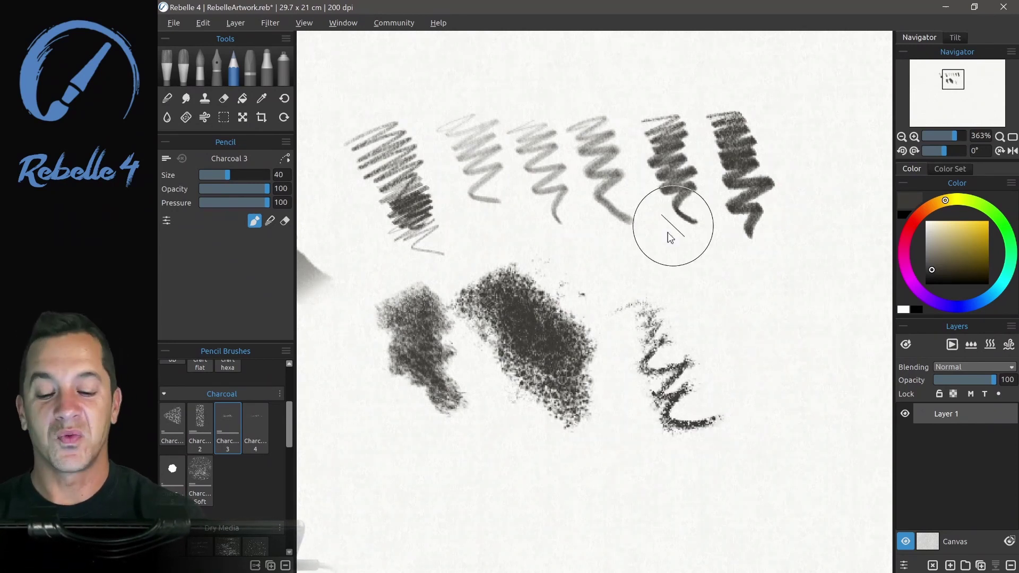
Shade a large round grainy patch below the charcoal samples with the first Texture brush of the Dry Media set
{"action": "left_click_drag", "start_coordinate": [694, 284], "coordinate": [721, 221]}
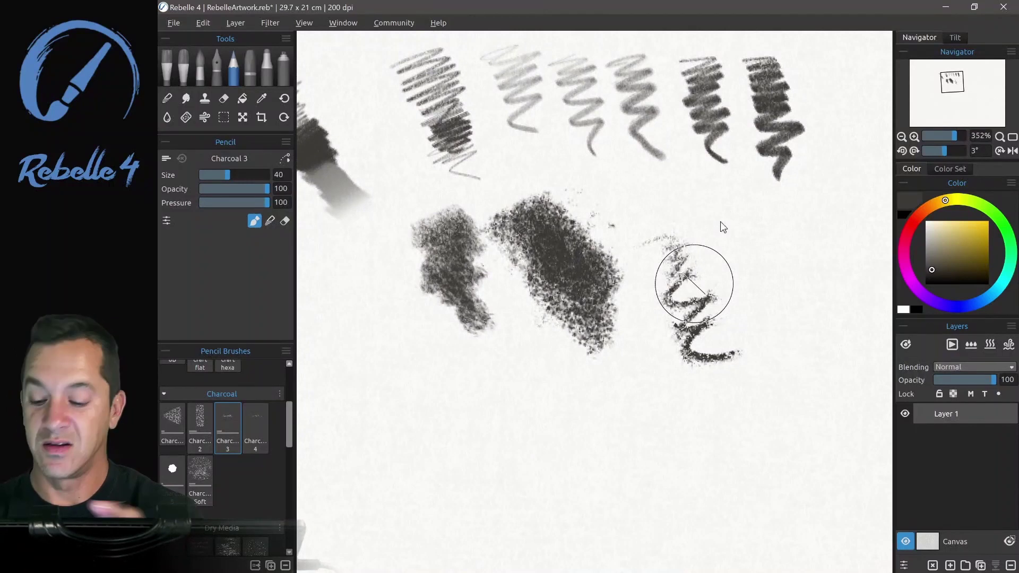
{"action": "left_click_drag", "start_coordinate": [289, 418], "coordinate": [287, 449]}
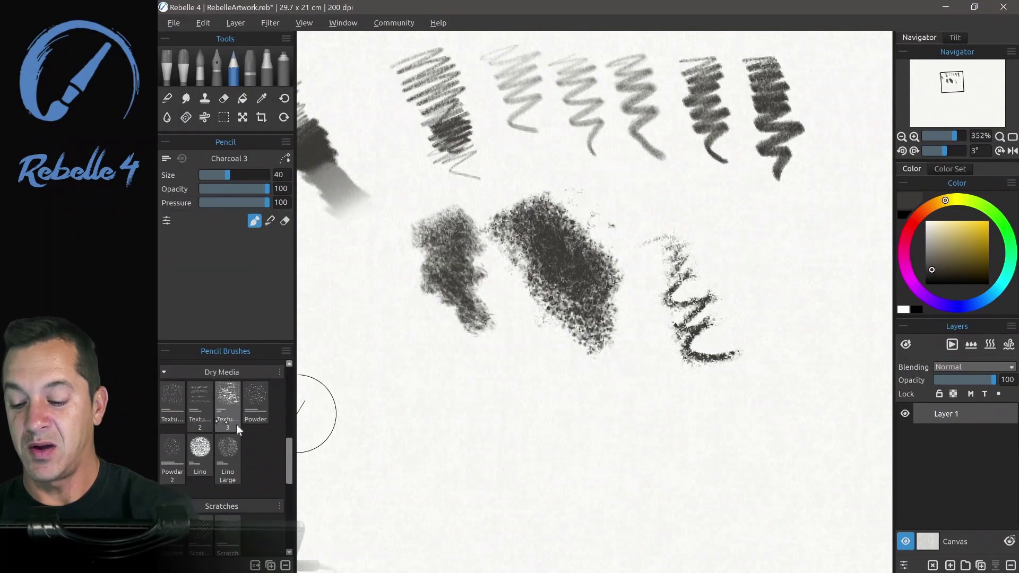
{"action": "left_click", "coordinate": [169, 403]}
{"action": "mouse_move", "coordinate": [448, 370]}
{"action": "left_mouse_down"}
{"action": "mouse_move", "coordinate": [414, 466]}
{"action": "mouse_move", "coordinate": [514, 467]}
{"action": "left_mouse_up"}
Extend the dry media row with light woven patches in Lino Large at size 30 and a dark zigzag in Lino at size 20
{"action": "left_click", "coordinate": [237, 438]}
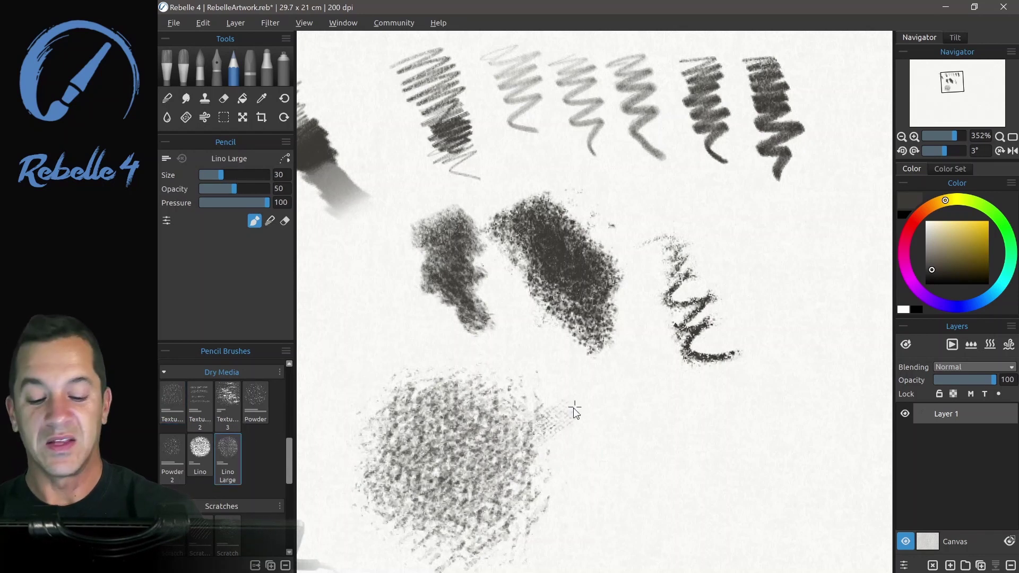
{"action": "mouse_move", "coordinate": [551, 419]}
{"action": "left_mouse_down"}
{"action": "mouse_move", "coordinate": [673, 504]}
{"action": "mouse_move", "coordinate": [656, 326]}
{"action": "left_mouse_up"}
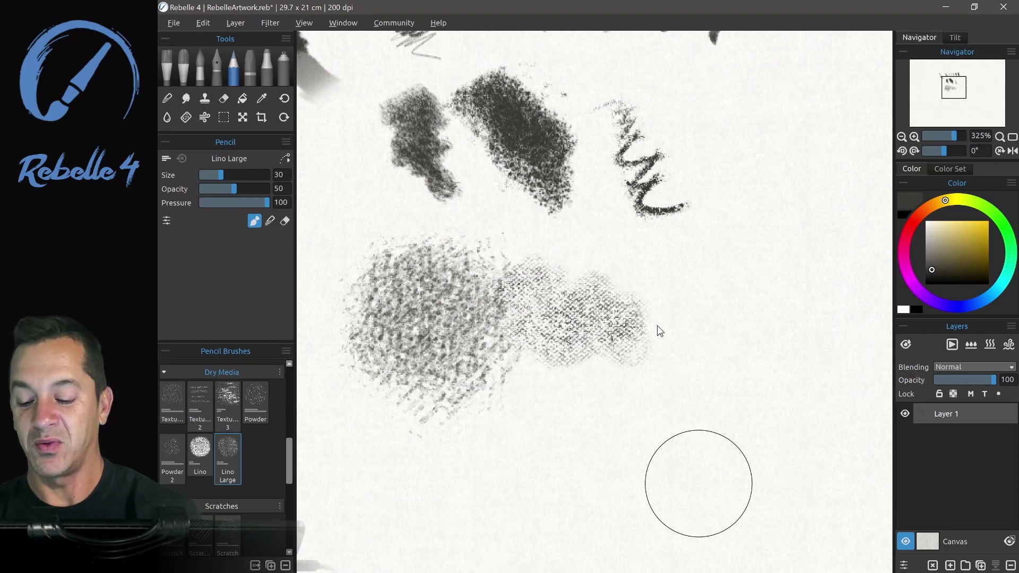
{"action": "mouse_move", "coordinate": [288, 456]}
{"action": "left_mouse_down"}
{"action": "mouse_move", "coordinate": [288, 437]}
{"action": "mouse_move", "coordinate": [288, 464]}
{"action": "left_mouse_up"}
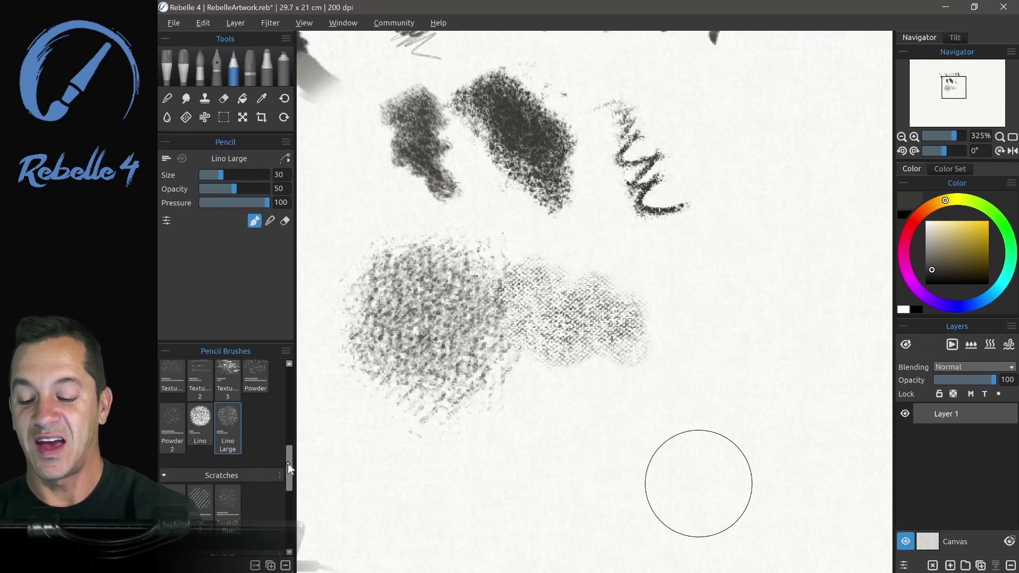
{"action": "mouse_move", "coordinate": [657, 252]}
{"action": "left_mouse_down"}
{"action": "mouse_move", "coordinate": [684, 265]}
{"action": "mouse_move", "coordinate": [661, 360]}
{"action": "mouse_move", "coordinate": [733, 372]}
{"action": "left_mouse_up"}
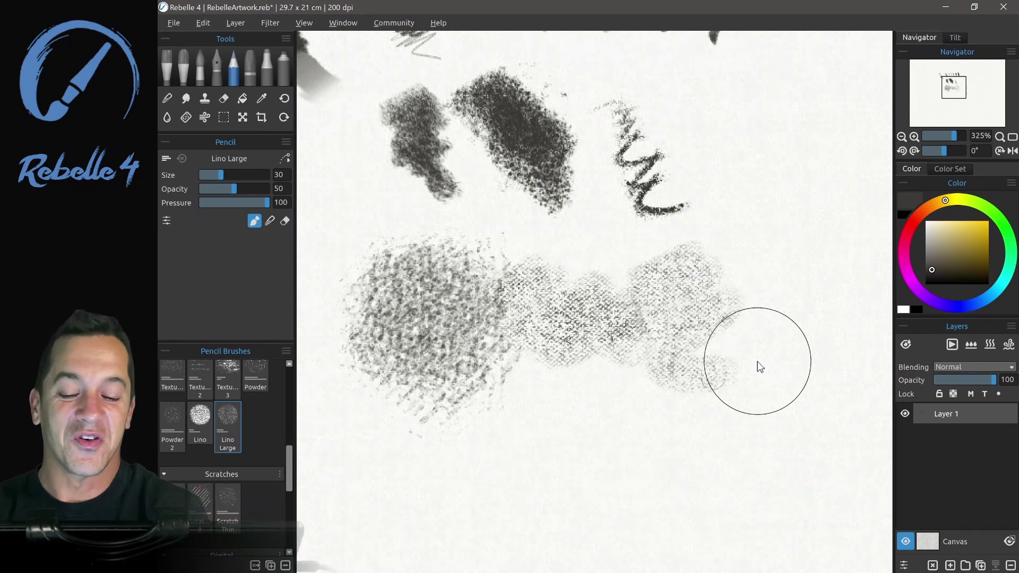
{"action": "left_click", "coordinate": [200, 424]}
{"action": "mouse_move", "coordinate": [731, 311]}
{"action": "left_mouse_down"}
{"action": "mouse_move", "coordinate": [782, 337]}
{"action": "mouse_move", "coordinate": [778, 378]}
{"action": "left_mouse_up"}
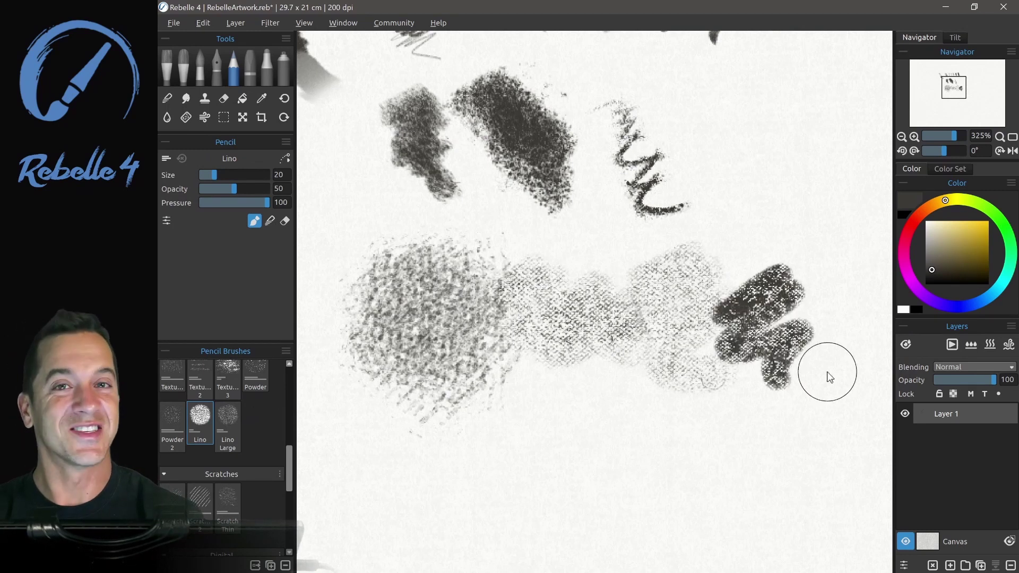
Build up a dense cross-hatched patch with Scratches 2 at size 33 in the empty area below the round texture sample
{"action": "left_click", "coordinate": [206, 497]}
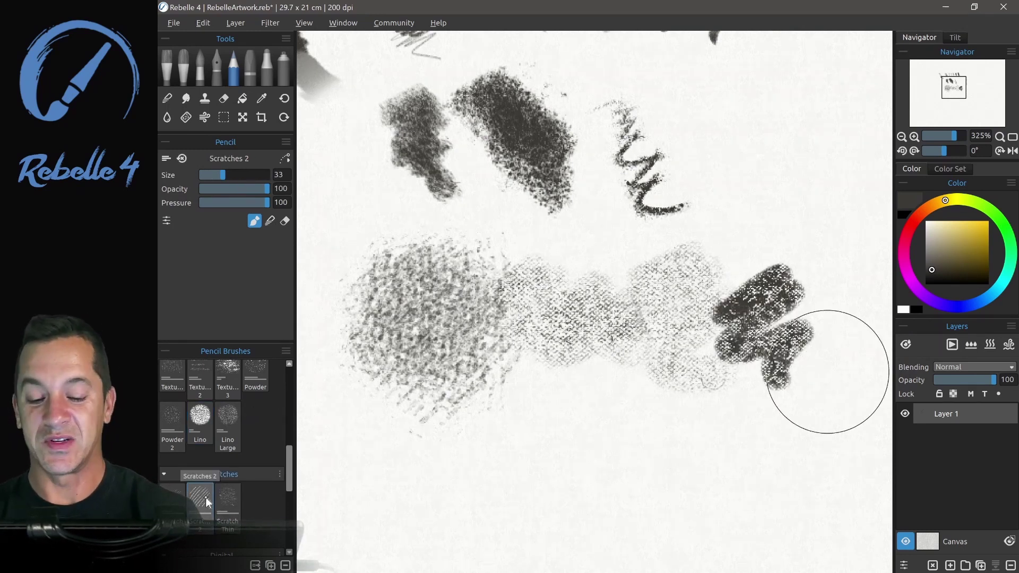
{"action": "scroll", "coordinate": [619, 291], "scroll_direction": "down", "scroll_amount": 3}
{"action": "mouse_move", "coordinate": [339, 323]}
{"action": "left_mouse_down"}
{"action": "mouse_move", "coordinate": [418, 365]}
{"action": "mouse_move", "coordinate": [515, 444]}
{"action": "mouse_move", "coordinate": [527, 353]}
{"action": "mouse_move", "coordinate": [373, 354]}
{"action": "mouse_move", "coordinate": [372, 340]}
{"action": "mouse_move", "coordinate": [403, 429]}
{"action": "mouse_move", "coordinate": [515, 483]}
{"action": "mouse_move", "coordinate": [476, 508]}
{"action": "mouse_move", "coordinate": [473, 317]}
{"action": "mouse_move", "coordinate": [391, 436]}
{"action": "mouse_move", "coordinate": [299, 394]}
{"action": "left_mouse_up"}
{"action": "mouse_move", "coordinate": [437, 334]}
{"action": "left_mouse_down"}
{"action": "mouse_move", "coordinate": [504, 446]}
{"action": "mouse_move", "coordinate": [497, 309]}
{"action": "mouse_move", "coordinate": [509, 378]}
{"action": "mouse_move", "coordinate": [558, 458]}
{"action": "mouse_move", "coordinate": [524, 308]}
{"action": "mouse_move", "coordinate": [569, 408]}
{"action": "mouse_move", "coordinate": [570, 446]}
{"action": "mouse_move", "coordinate": [470, 352]}
{"action": "mouse_move", "coordinate": [452, 350]}
{"action": "mouse_move", "coordinate": [482, 474]}
{"action": "mouse_move", "coordinate": [414, 419]}
{"action": "mouse_move", "coordinate": [469, 321]}
{"action": "mouse_move", "coordinate": [551, 502]}
{"action": "mouse_move", "coordinate": [539, 418]}
{"action": "mouse_move", "coordinate": [566, 317]}
{"action": "mouse_move", "coordinate": [597, 462]}
{"action": "mouse_move", "coordinate": [488, 261]}
{"action": "mouse_move", "coordinate": [397, 342]}
{"action": "mouse_move", "coordinate": [471, 478]}
{"action": "mouse_move", "coordinate": [400, 331]}
{"action": "mouse_move", "coordinate": [475, 496]}
{"action": "mouse_move", "coordinate": [375, 306]}
{"action": "mouse_move", "coordinate": [429, 508]}
{"action": "left_mouse_up"}
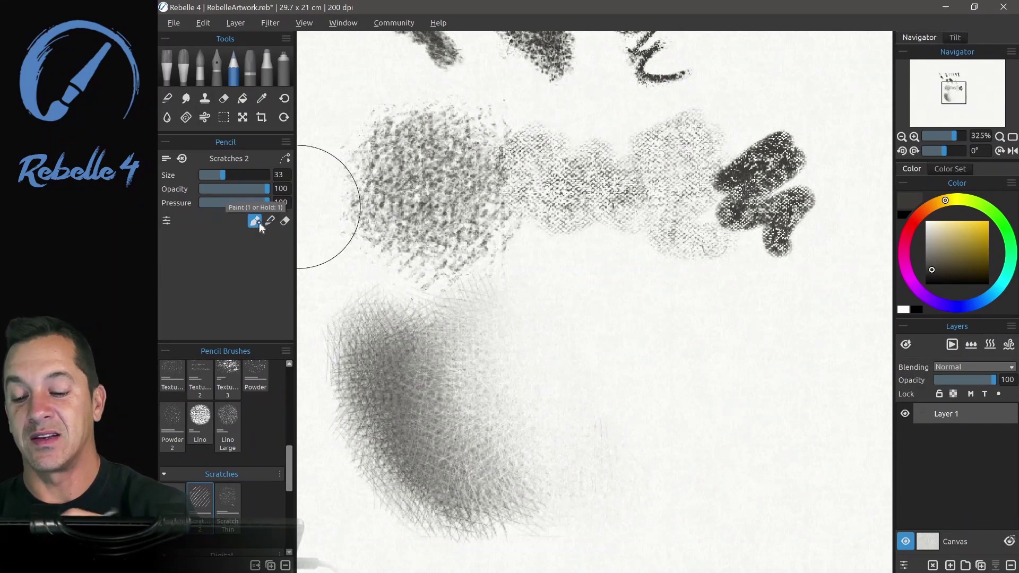
{"action": "mouse_move", "coordinate": [381, 374]}
{"action": "left_mouse_down"}
{"action": "mouse_move", "coordinate": [393, 345]}
{"action": "mouse_move", "coordinate": [395, 387]}
{"action": "mouse_move", "coordinate": [463, 326]}
{"action": "mouse_move", "coordinate": [437, 359]}
{"action": "mouse_move", "coordinate": [478, 460]}
{"action": "left_mouse_up"}
Switch Scratches 2 to blend mode and soften the inner side of the hatched patch into a smooth gradient
{"action": "left_click", "coordinate": [270, 221]}
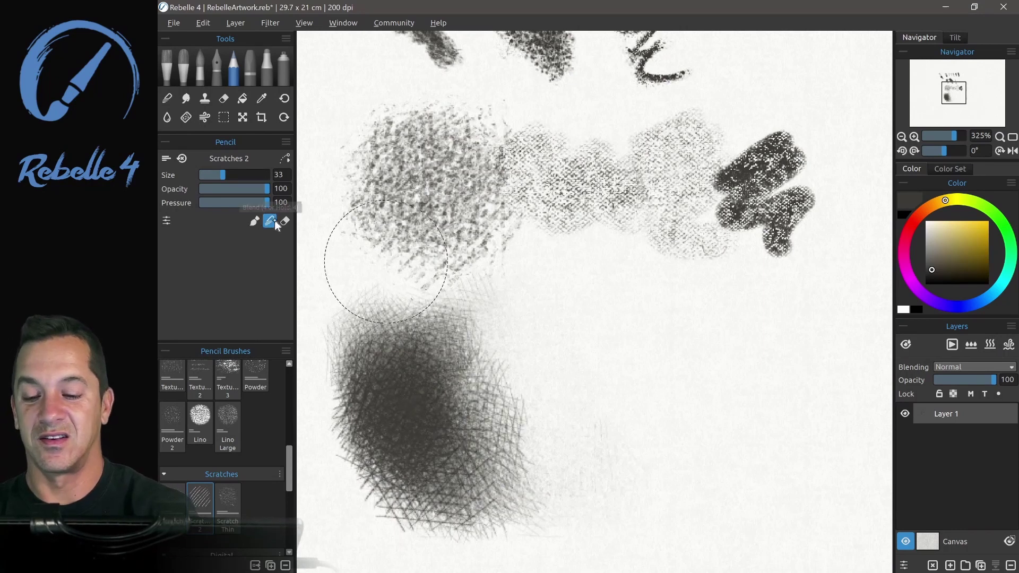
{"action": "mouse_move", "coordinate": [487, 344]}
{"action": "left_mouse_down"}
{"action": "mouse_move", "coordinate": [449, 452]}
{"action": "mouse_move", "coordinate": [510, 461]}
{"action": "mouse_move", "coordinate": [511, 313]}
{"action": "mouse_move", "coordinate": [452, 464]}
{"action": "mouse_move", "coordinate": [484, 326]}
{"action": "mouse_move", "coordinate": [496, 476]}
{"action": "mouse_move", "coordinate": [524, 432]}
{"action": "mouse_move", "coordinate": [516, 474]}
{"action": "mouse_move", "coordinate": [505, 365]}
{"action": "mouse_move", "coordinate": [568, 363]}
{"action": "mouse_move", "coordinate": [537, 486]}
{"action": "mouse_move", "coordinate": [485, 364]}
{"action": "left_mouse_up"}
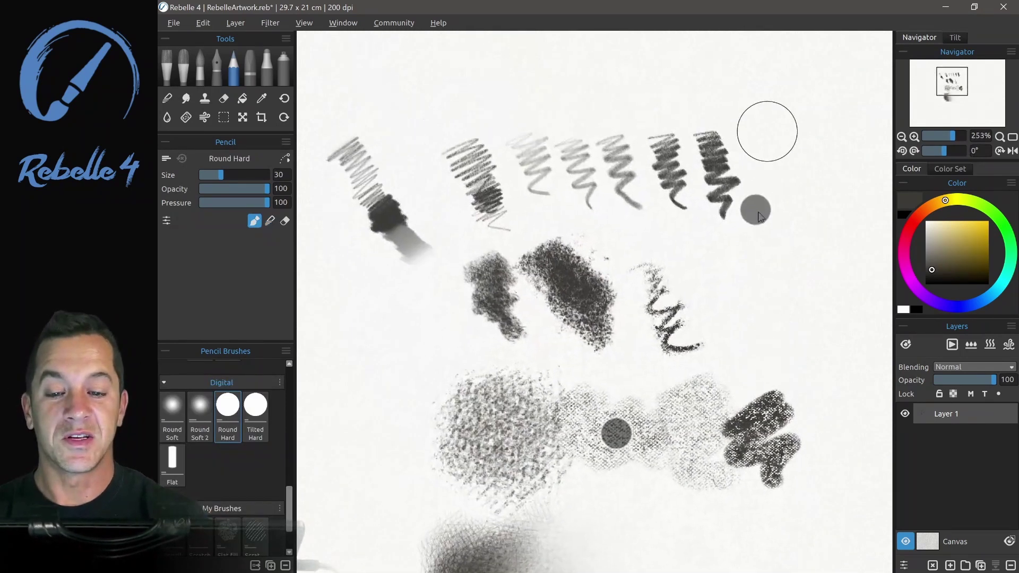
Try the Digital set's Round Hard brush at size 30 with dots over the samples
{"action": "scroll", "coordinate": [721, 166], "scroll_direction": "down", "scroll_amount": 2}
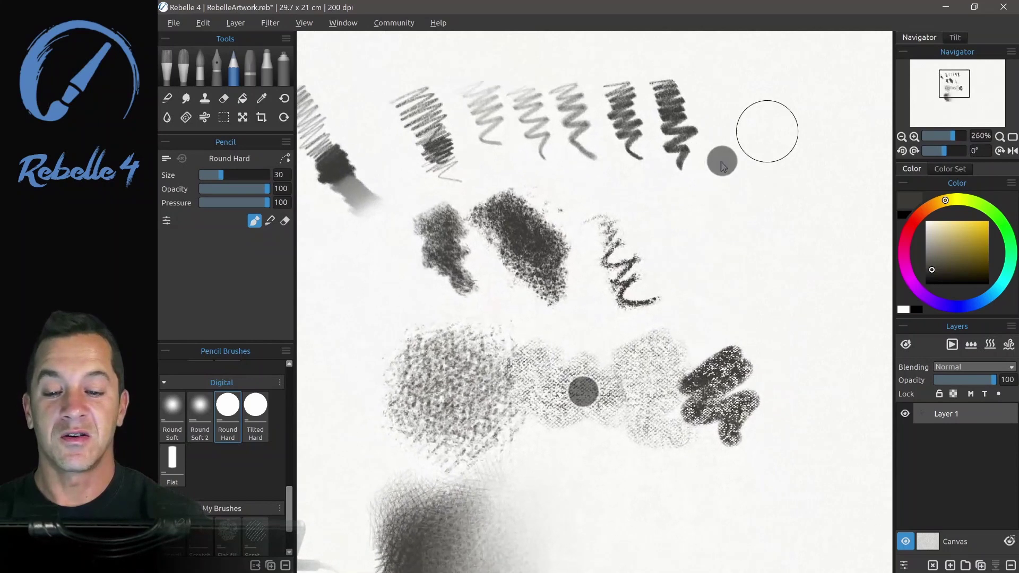
{"action": "left_click_drag", "start_coordinate": [721, 161], "coordinate": [726, 159]}
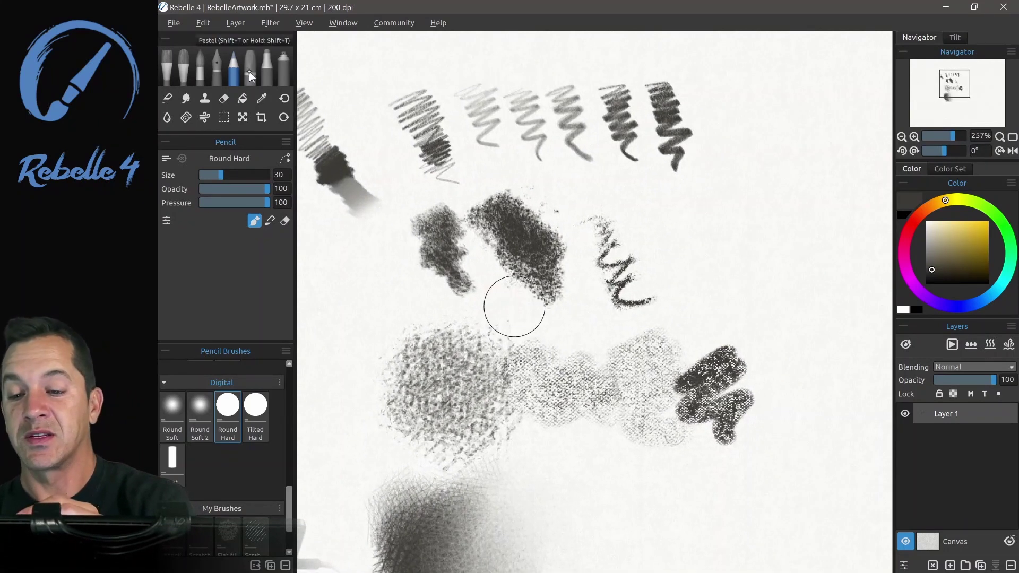
Switch to the Pastel tool and draw a grainy zigzag on blank canvas, plus a darker Bullet 3 zigzag at its default size 25
{"action": "left_click", "coordinate": [249, 72]}
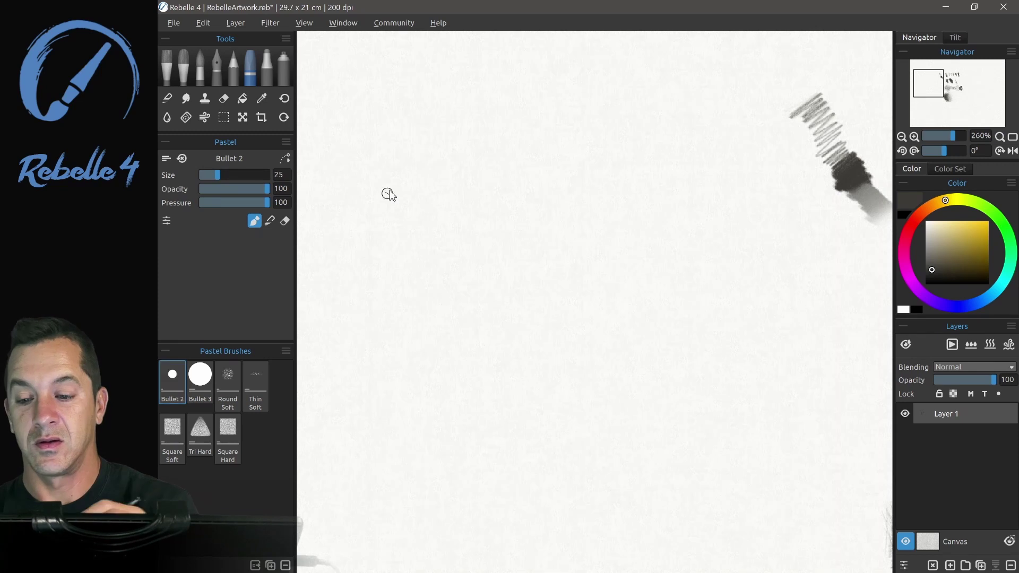
{"action": "mouse_move", "coordinate": [380, 215]}
{"action": "left_mouse_down"}
{"action": "mouse_move", "coordinate": [420, 193]}
{"action": "mouse_move", "coordinate": [489, 204]}
{"action": "mouse_move", "coordinate": [528, 273]}
{"action": "left_mouse_up"}
{"action": "left_click", "coordinate": [207, 378]}
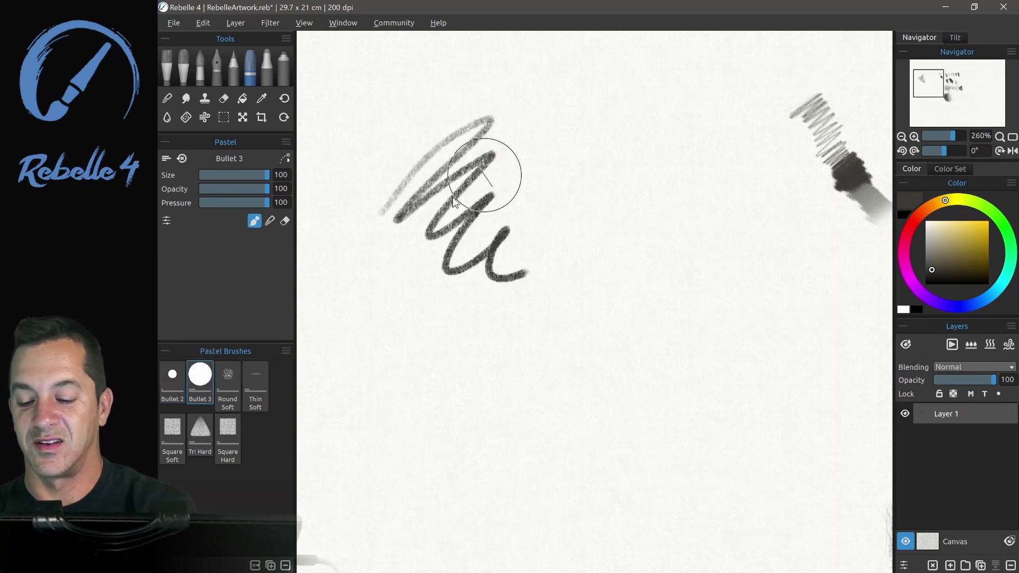
{"action": "mouse_move", "coordinate": [521, 129]}
{"action": "left_mouse_down"}
{"action": "mouse_move", "coordinate": [574, 159]}
{"action": "mouse_move", "coordinate": [584, 260]}
{"action": "mouse_move", "coordinate": [613, 279]}
{"action": "left_mouse_up"}
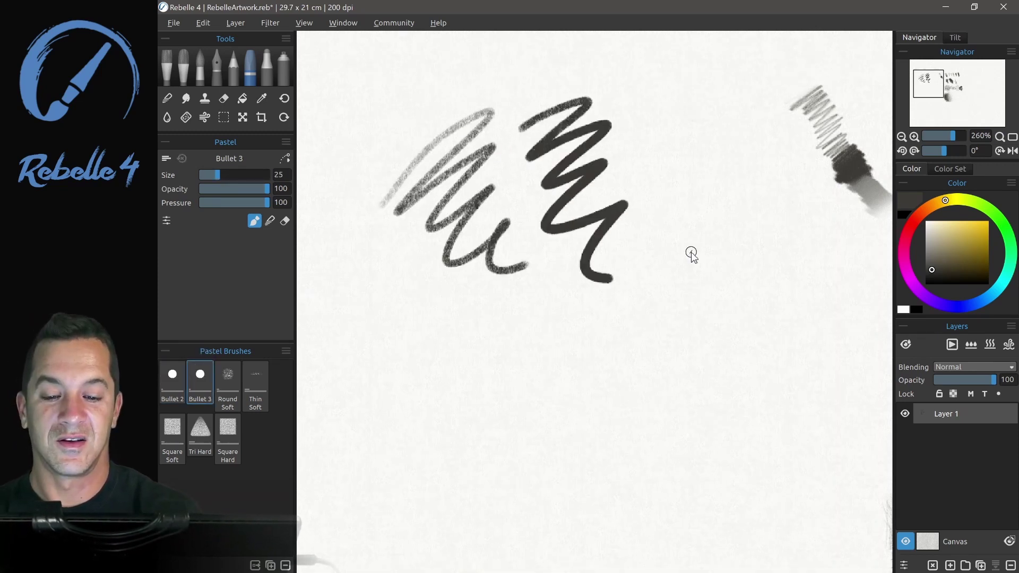
Draw pastel samples beside and below the Bullet 3 zigzag with Round Soft, Thin Soft at size 40, and Square Soft at size 30
{"action": "left_click", "coordinate": [227, 375]}
{"action": "mouse_move", "coordinate": [690, 101]}
{"action": "left_mouse_down"}
{"action": "mouse_move", "coordinate": [663, 149]}
{"action": "mouse_move", "coordinate": [679, 233]}
{"action": "mouse_move", "coordinate": [750, 269]}
{"action": "left_mouse_up"}
{"action": "left_click", "coordinate": [253, 386]}
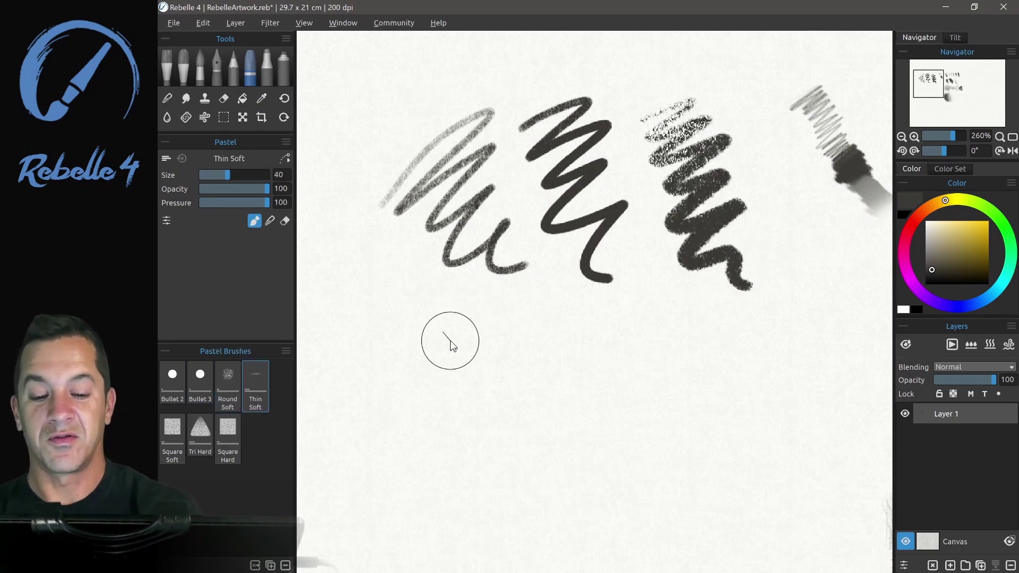
{"action": "mouse_move", "coordinate": [435, 361]}
{"action": "left_mouse_down"}
{"action": "mouse_move", "coordinate": [504, 313]}
{"action": "mouse_move", "coordinate": [530, 350]}
{"action": "mouse_move", "coordinate": [497, 427]}
{"action": "mouse_move", "coordinate": [565, 402]}
{"action": "left_mouse_up"}
{"action": "left_click", "coordinate": [172, 437]}
{"action": "mouse_move", "coordinate": [536, 342]}
{"action": "left_mouse_down"}
{"action": "mouse_move", "coordinate": [622, 311]}
{"action": "mouse_move", "coordinate": [658, 371]}
{"action": "mouse_move", "coordinate": [680, 355]}
{"action": "mouse_move", "coordinate": [690, 462]}
{"action": "mouse_move", "coordinate": [690, 445]}
{"action": "left_mouse_up"}
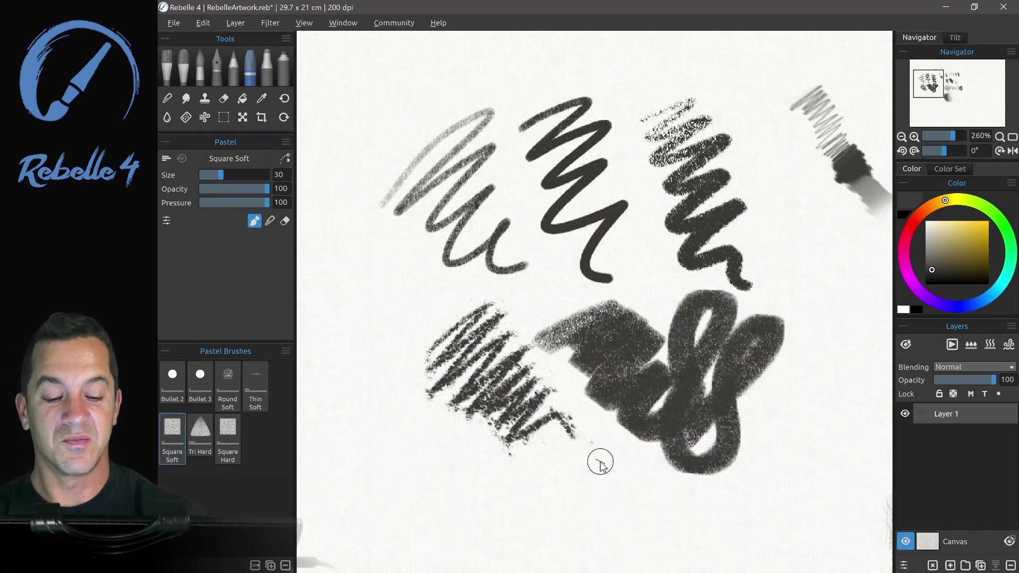
Paint broad grainy patches with Tri Hard at size 57 beside the Square Soft loops and curving around the outside of the Thin Soft scribble
{"action": "left_click", "coordinate": [201, 428]}
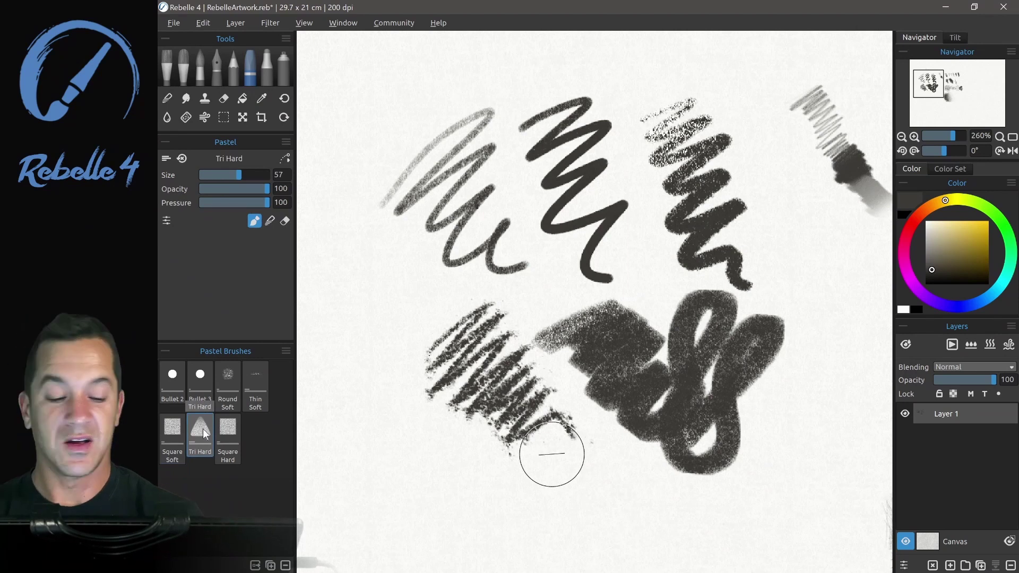
{"action": "mouse_move", "coordinate": [775, 404]}
{"action": "left_mouse_down"}
{"action": "mouse_move", "coordinate": [812, 355]}
{"action": "mouse_move", "coordinate": [821, 409]}
{"action": "mouse_move", "coordinate": [800, 476]}
{"action": "mouse_move", "coordinate": [852, 376]}
{"action": "mouse_move", "coordinate": [738, 499]}
{"action": "mouse_move", "coordinate": [804, 460]}
{"action": "mouse_move", "coordinate": [755, 466]}
{"action": "left_mouse_up"}
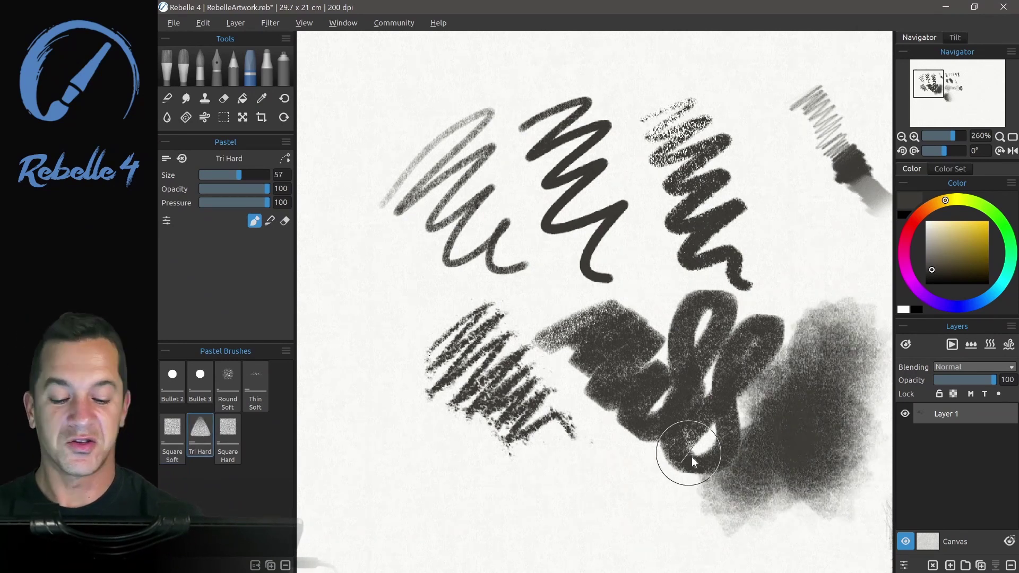
{"action": "mouse_move", "coordinate": [538, 479]}
{"action": "left_mouse_down"}
{"action": "mouse_move", "coordinate": [530, 494]}
{"action": "mouse_move", "coordinate": [544, 487]}
{"action": "left_mouse_up"}
{"action": "mouse_move", "coordinate": [432, 473]}
{"action": "left_mouse_down"}
{"action": "mouse_move", "coordinate": [360, 485]}
{"action": "mouse_move", "coordinate": [429, 467]}
{"action": "left_mouse_up"}
{"action": "left_click_drag", "start_coordinate": [489, 481], "coordinate": [551, 496]}
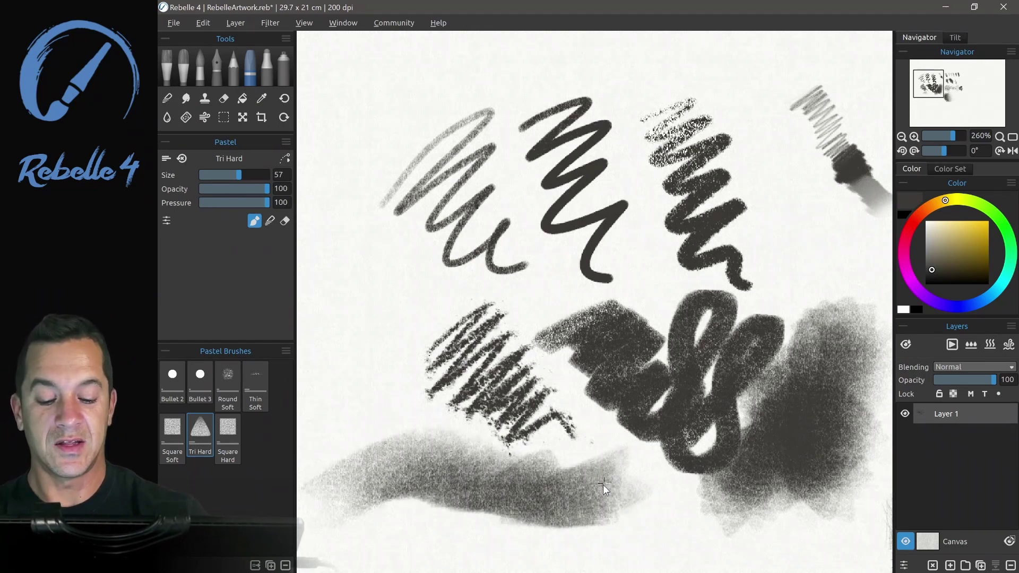
{"action": "left_click_drag", "start_coordinate": [629, 461], "coordinate": [623, 463]}
{"action": "left_click_drag", "start_coordinate": [341, 228], "coordinate": [348, 297]}
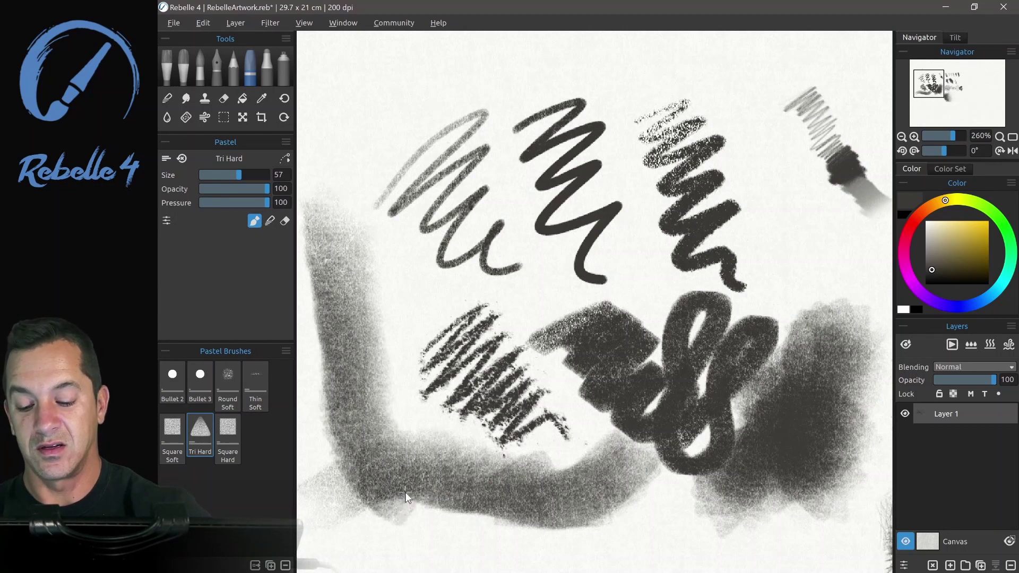
Shade a small patch beside the Thin Soft scribble and denser patches on blank canvas below with Square Hard at size 30
{"action": "left_click", "coordinate": [229, 424]}
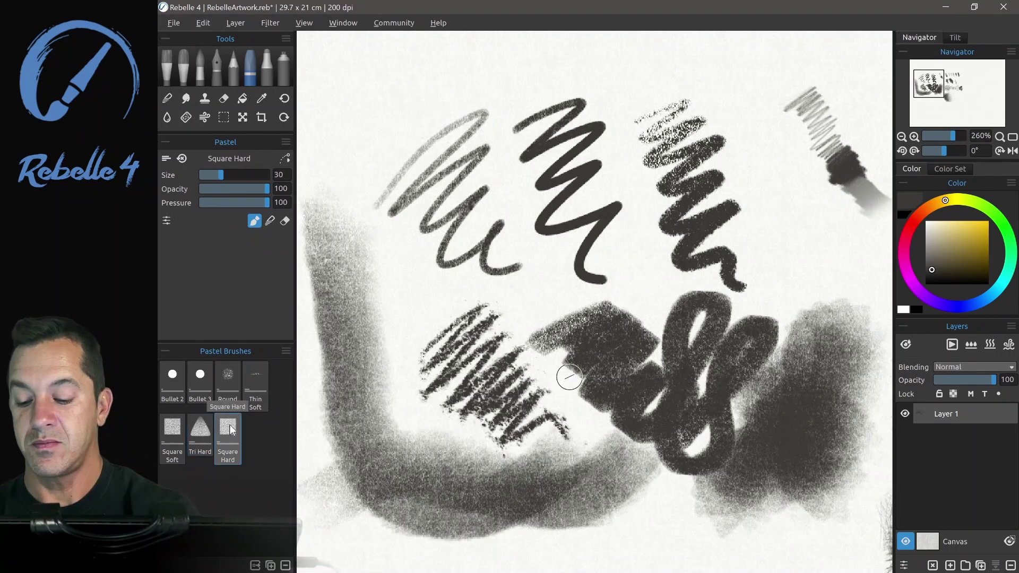
{"action": "left_click_drag", "start_coordinate": [419, 325], "coordinate": [398, 358]}
{"action": "mouse_move", "coordinate": [742, 253]}
{"action": "left_mouse_down"}
{"action": "mouse_move", "coordinate": [716, 194]}
{"action": "mouse_move", "coordinate": [706, 86]}
{"action": "left_mouse_up"}
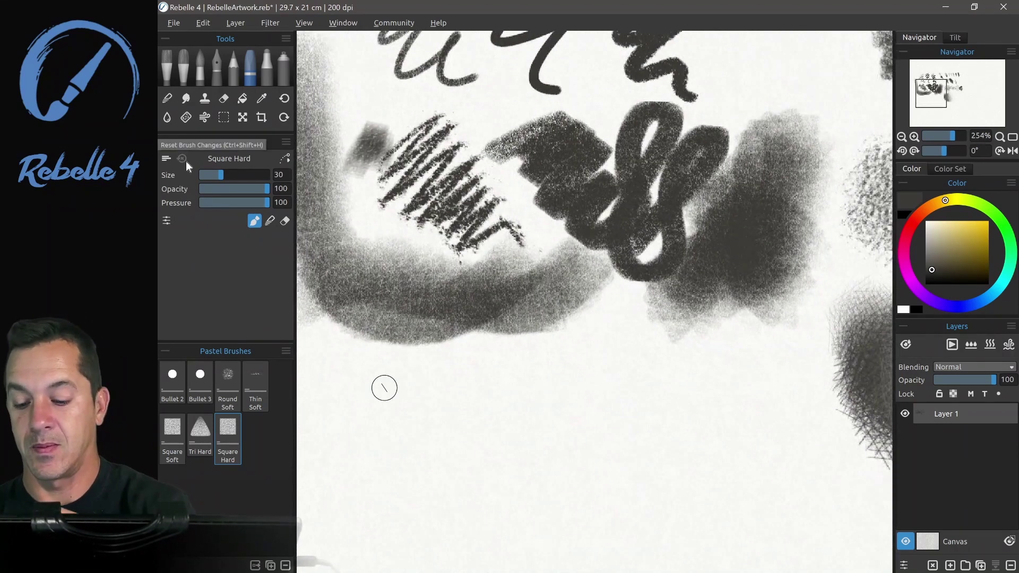
{"action": "left_click", "coordinate": [357, 425]}
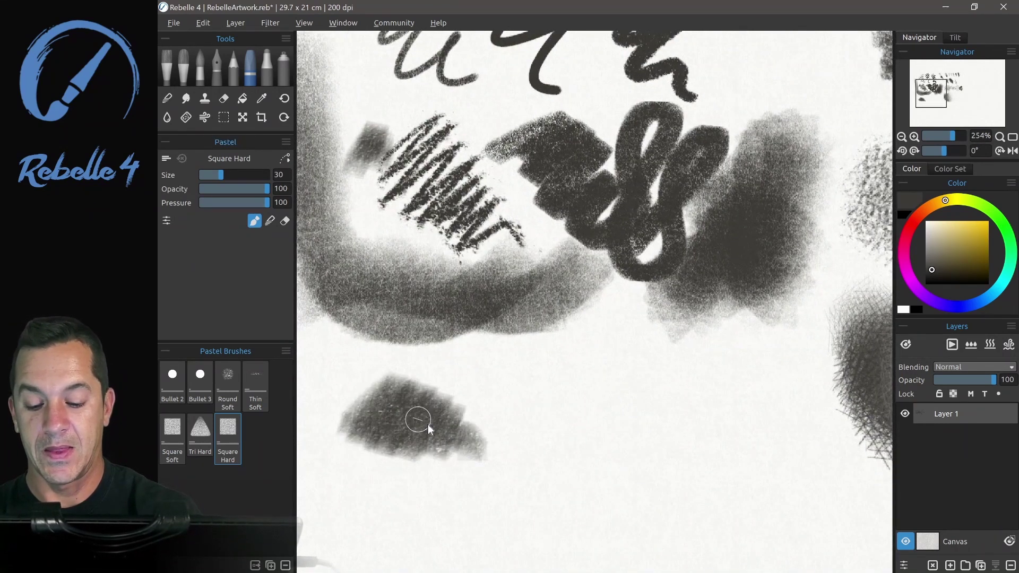
{"action": "mouse_move", "coordinate": [366, 395]}
{"action": "left_mouse_down"}
{"action": "mouse_move", "coordinate": [390, 384]}
{"action": "mouse_move", "coordinate": [430, 423]}
{"action": "mouse_move", "coordinate": [504, 448]}
{"action": "left_mouse_up"}
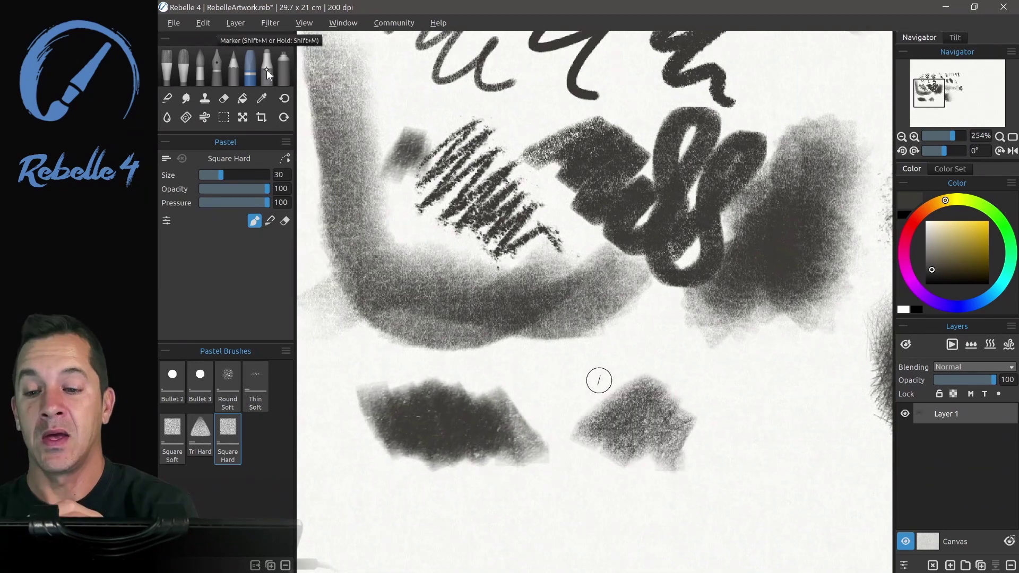
Switch to the Marker tool's Dry brush at size 32, opacity 40, and draw overlapping diagonal strokes below the pastel patches
{"action": "left_click", "coordinate": [266, 72]}
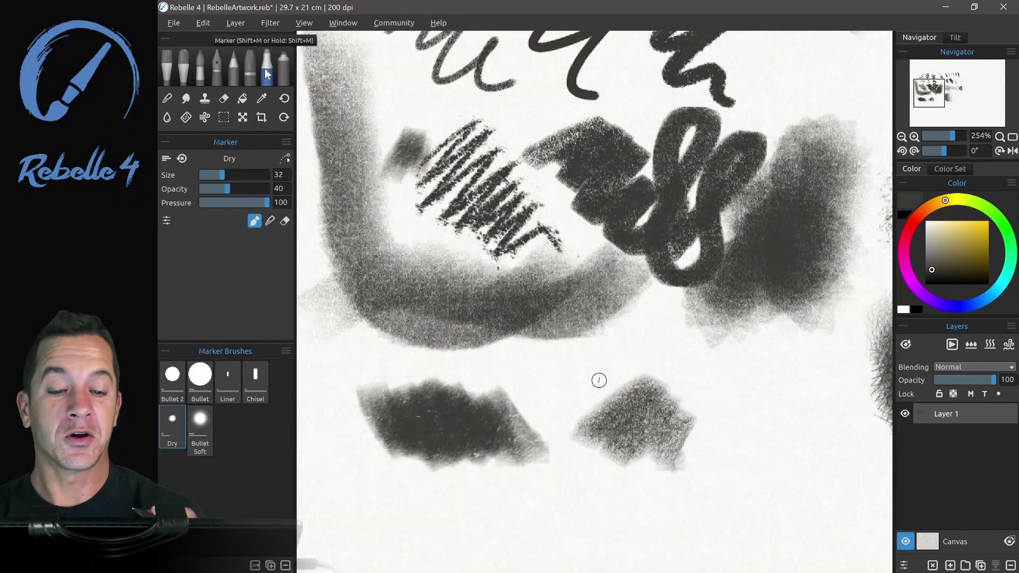
{"action": "scroll", "coordinate": [642, 289], "scroll_direction": "down", "scroll_amount": 5}
{"action": "scroll", "coordinate": [642, 289], "scroll_direction": "up", "scroll_amount": 3}
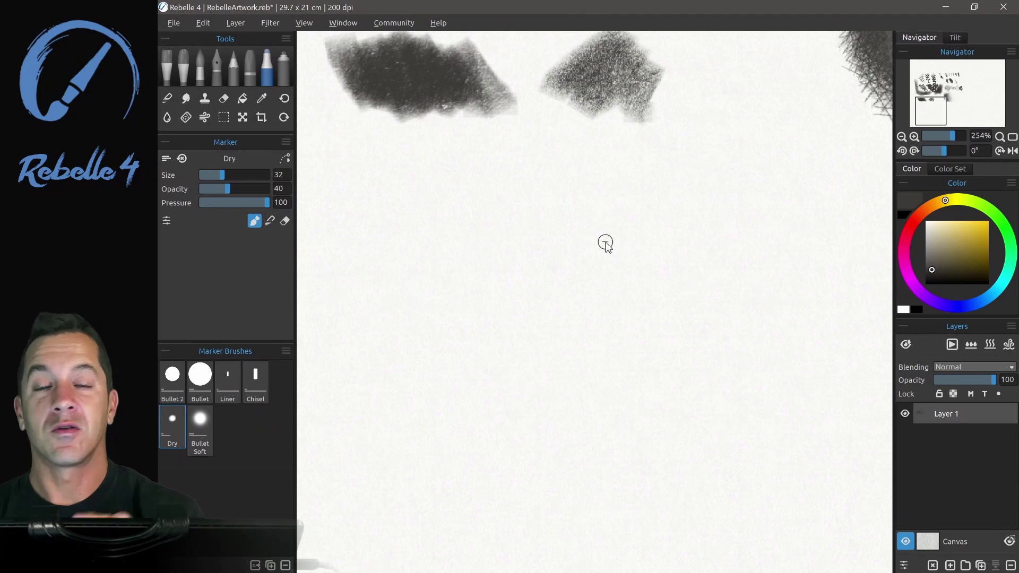
{"action": "left_click_drag", "start_coordinate": [380, 333], "coordinate": [600, 171]}
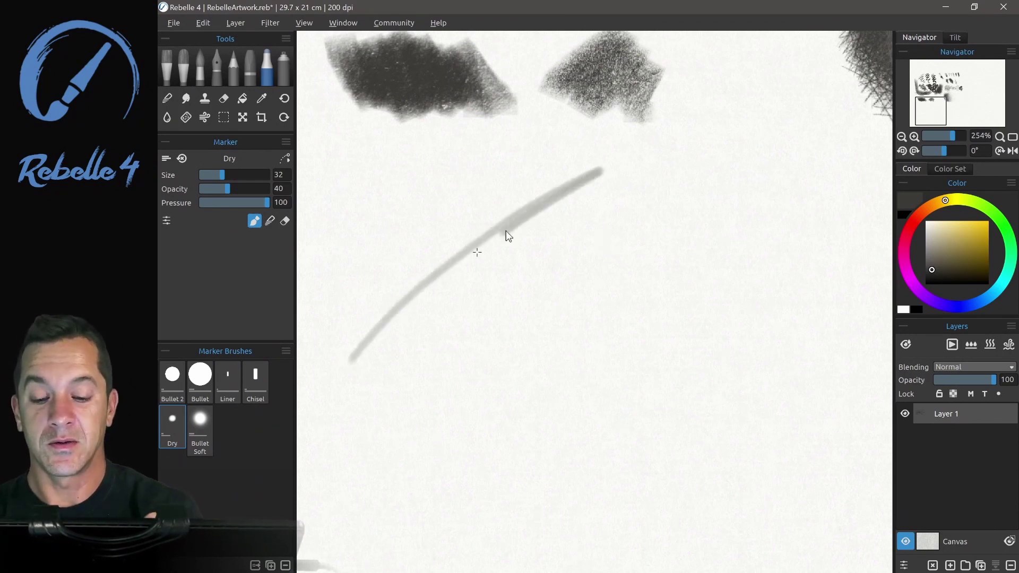
{"action": "left_click_drag", "start_coordinate": [350, 393], "coordinate": [595, 216]}
{"action": "scroll", "coordinate": [607, 229], "scroll_direction": "up", "scroll_amount": 3}
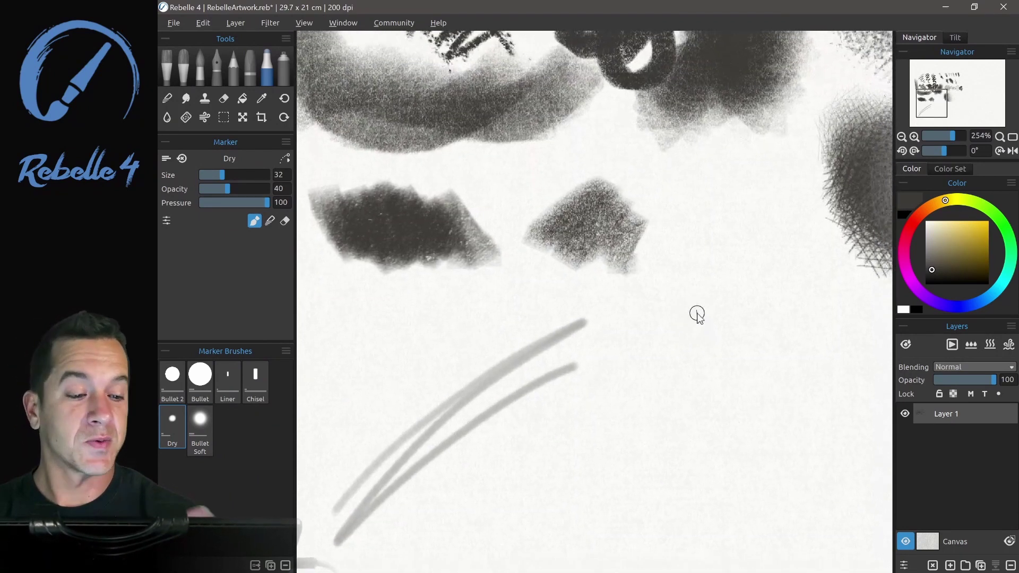
Switch to the Oil tool's Round 3 brush at size 41 and paint a yellow patch over the grey marker strokes
{"action": "left_click", "coordinate": [174, 73]}
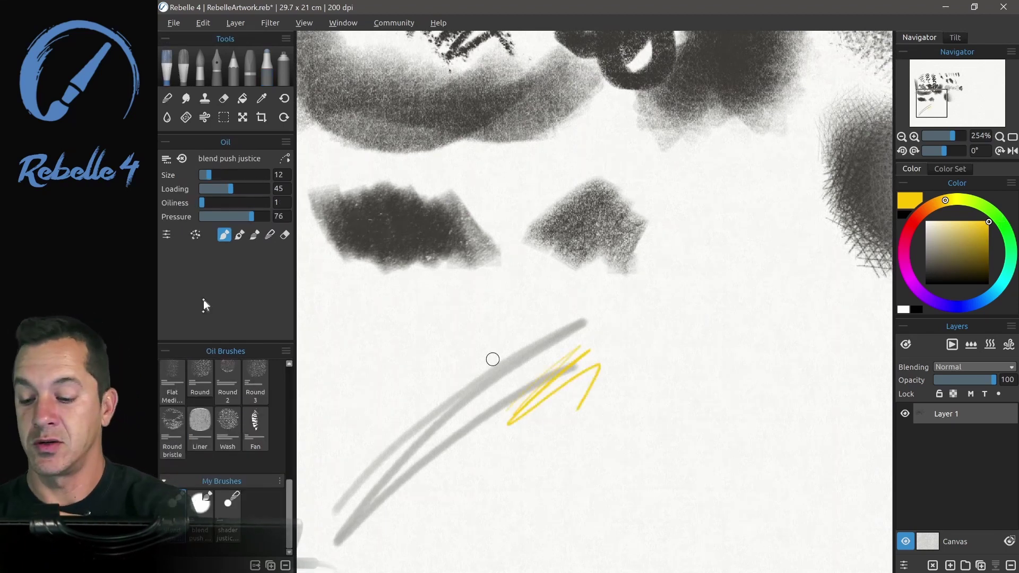
{"action": "left_click", "coordinate": [227, 377]}
{"action": "left_click", "coordinate": [255, 381]}
{"action": "mouse_move", "coordinate": [404, 405]}
{"action": "left_mouse_down"}
{"action": "mouse_move", "coordinate": [448, 386]}
{"action": "mouse_move", "coordinate": [486, 419]}
{"action": "mouse_move", "coordinate": [585, 405]}
{"action": "mouse_move", "coordinate": [565, 458]}
{"action": "left_mouse_up"}
Extend the yellow oil patch up and outward with adjoining lime, green and cyan bands using Round 3
{"action": "left_click", "coordinate": [967, 200]}
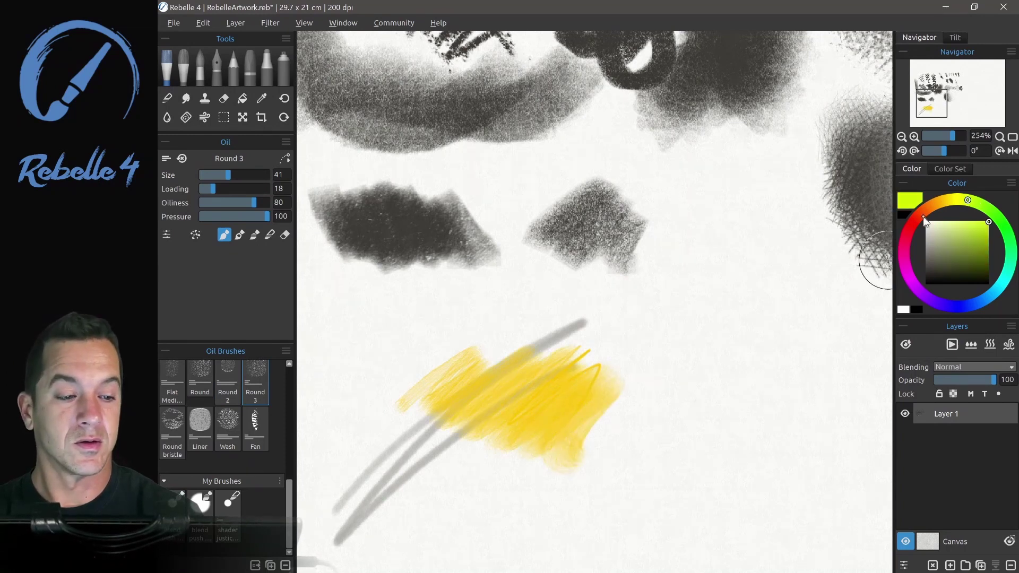
{"action": "left_click_drag", "start_coordinate": [570, 322], "coordinate": [485, 372]}
{"action": "left_click_drag", "start_coordinate": [585, 384], "coordinate": [602, 400]}
{"action": "left_click", "coordinate": [1011, 251]}
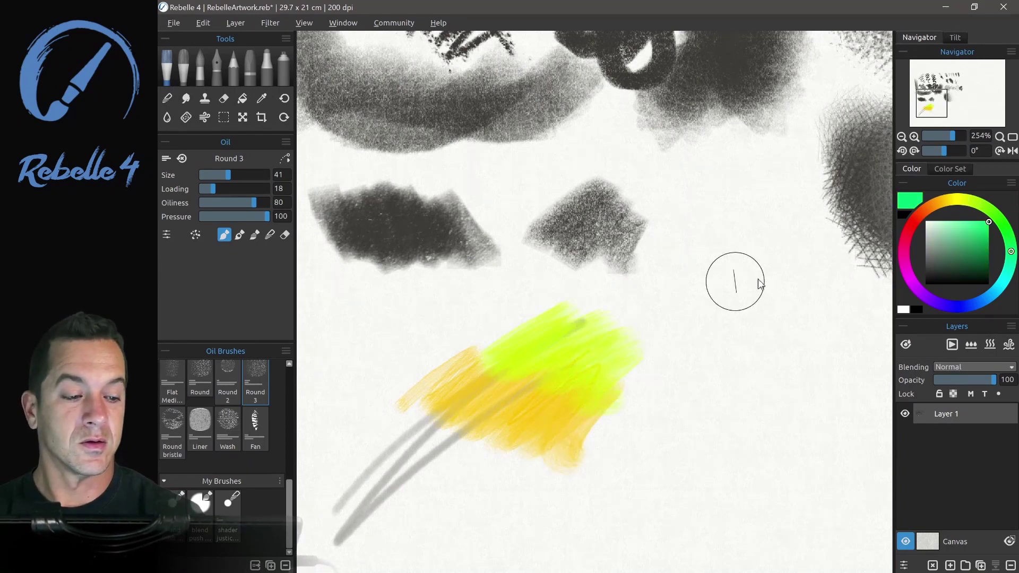
{"action": "mouse_move", "coordinate": [624, 285]}
{"action": "left_mouse_down"}
{"action": "mouse_move", "coordinate": [654, 294]}
{"action": "mouse_move", "coordinate": [650, 376]}
{"action": "left_mouse_up"}
{"action": "left_click", "coordinate": [997, 288]}
{"action": "mouse_move", "coordinate": [625, 297]}
{"action": "left_mouse_down"}
{"action": "mouse_move", "coordinate": [682, 266]}
{"action": "mouse_move", "coordinate": [711, 319]}
{"action": "mouse_move", "coordinate": [753, 352]}
{"action": "left_mouse_up"}
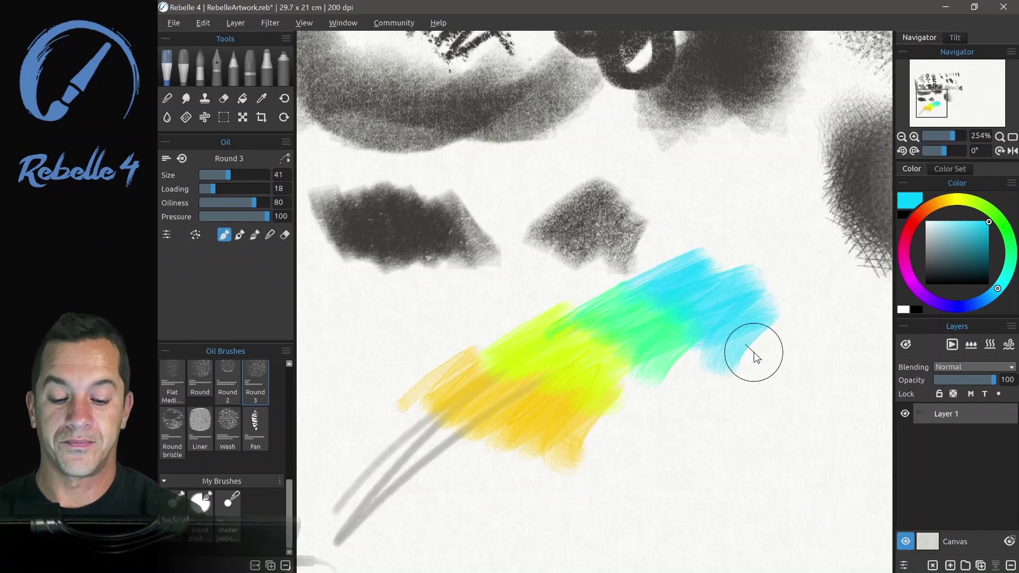
Switch to the Marker tool's Bullet 2 brush at size 37 and draw cyan strokes crossing over the colored oil patch
{"action": "left_click", "coordinate": [269, 73]}
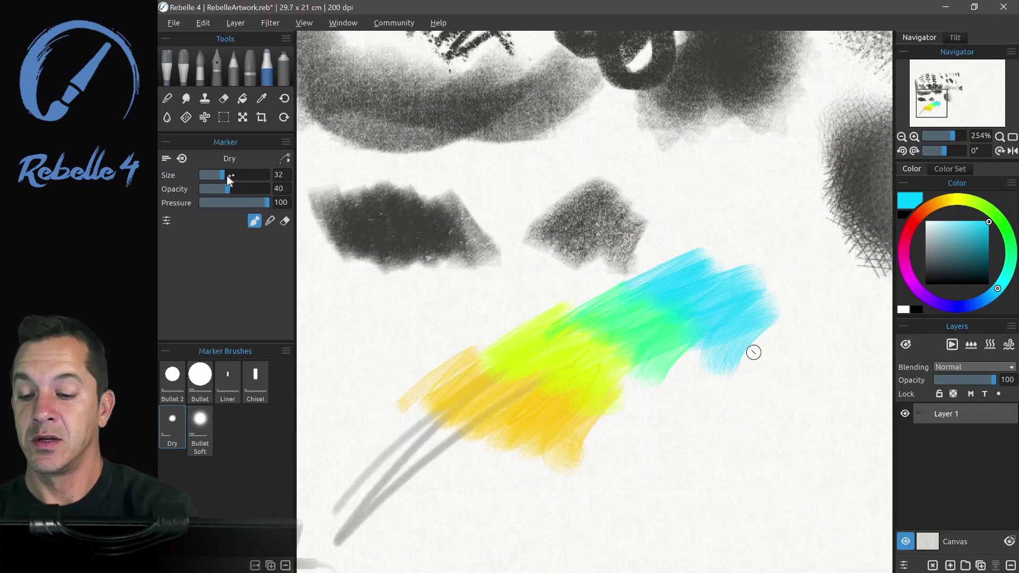
{"action": "left_click_drag", "start_coordinate": [227, 175], "coordinate": [240, 175]}
{"action": "left_click", "coordinate": [173, 378]}
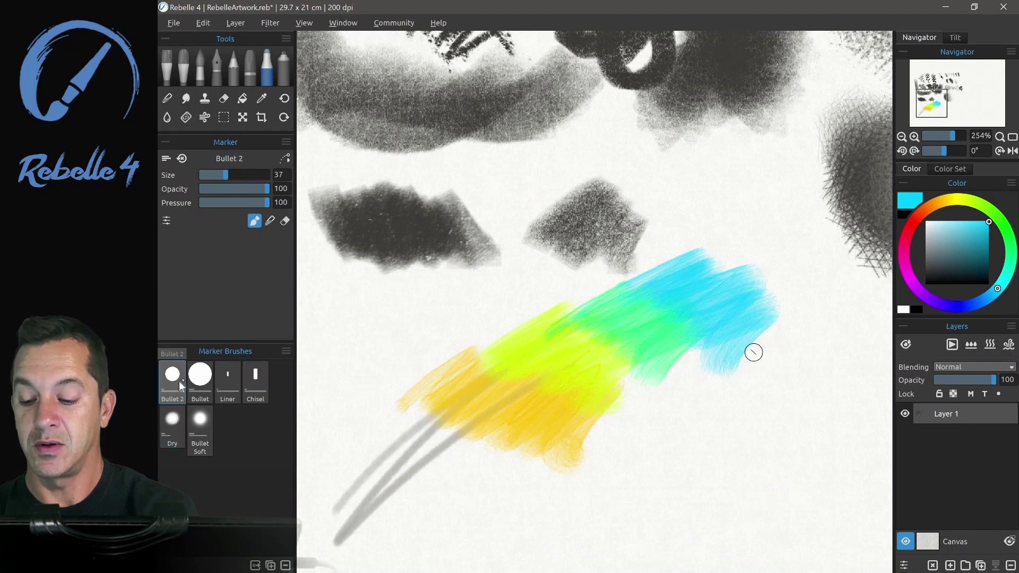
{"action": "mouse_move", "coordinate": [350, 393]}
{"action": "left_mouse_down"}
{"action": "mouse_move", "coordinate": [508, 351]}
{"action": "mouse_move", "coordinate": [827, 295]}
{"action": "mouse_move", "coordinate": [867, 298]}
{"action": "left_mouse_up"}
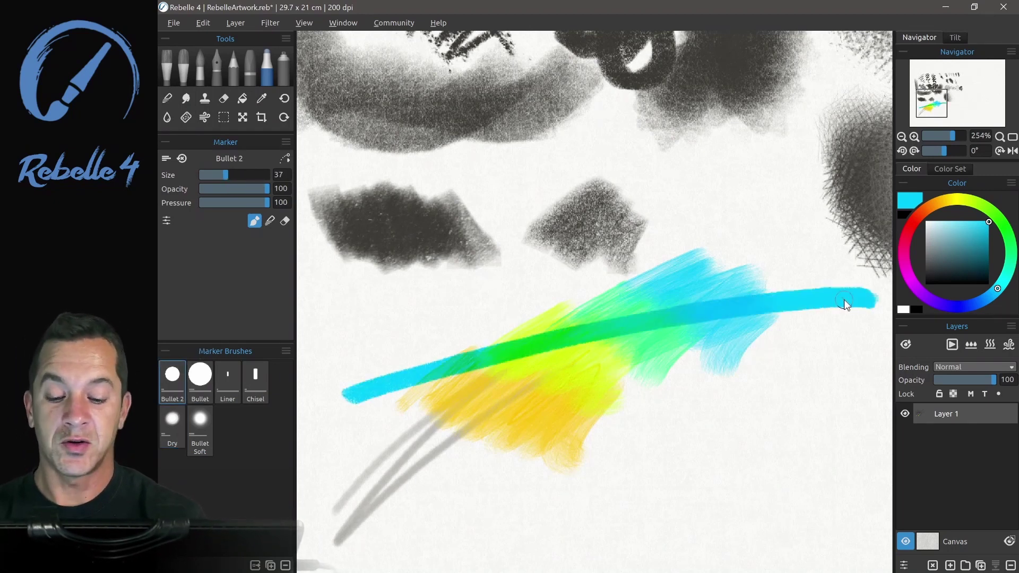
{"action": "mouse_move", "coordinate": [461, 448]}
{"action": "left_mouse_down"}
{"action": "mouse_move", "coordinate": [553, 301]}
{"action": "mouse_move", "coordinate": [516, 328]}
{"action": "mouse_move", "coordinate": [536, 485]}
{"action": "left_mouse_up"}
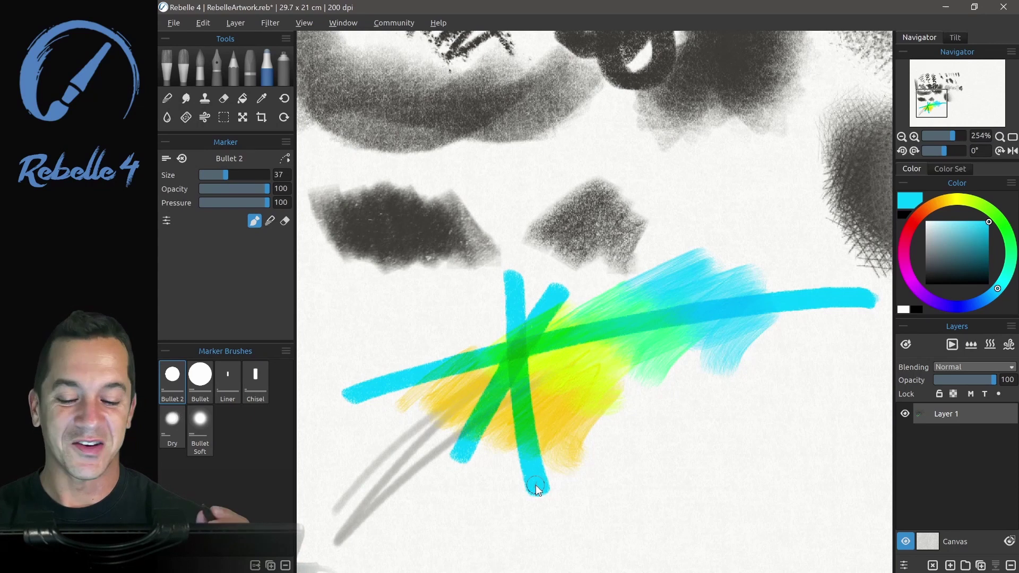
{"action": "left_click_drag", "start_coordinate": [445, 307], "coordinate": [660, 449]}
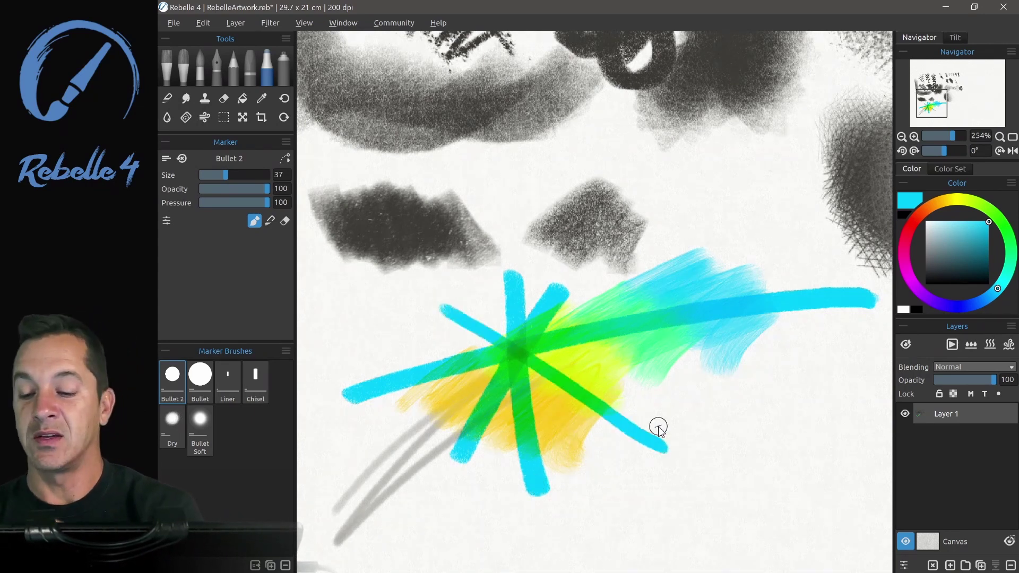
Blend the center of the crossing strokes with Bullet 2 in blend mode, and show where the Natural Colors option is found
{"action": "left_click", "coordinate": [270, 221]}
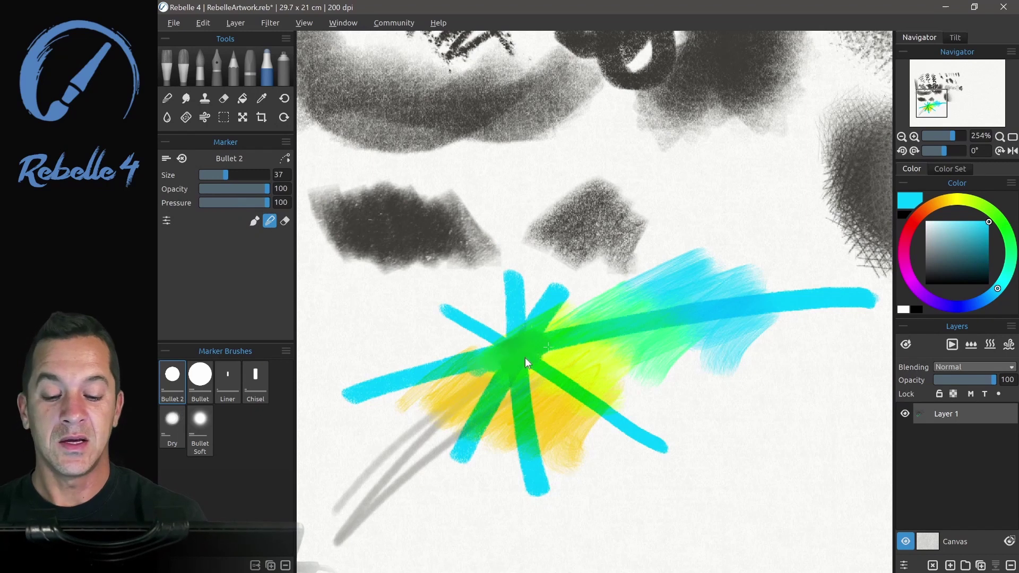
{"action": "left_click_drag", "start_coordinate": [525, 362], "coordinate": [600, 396]}
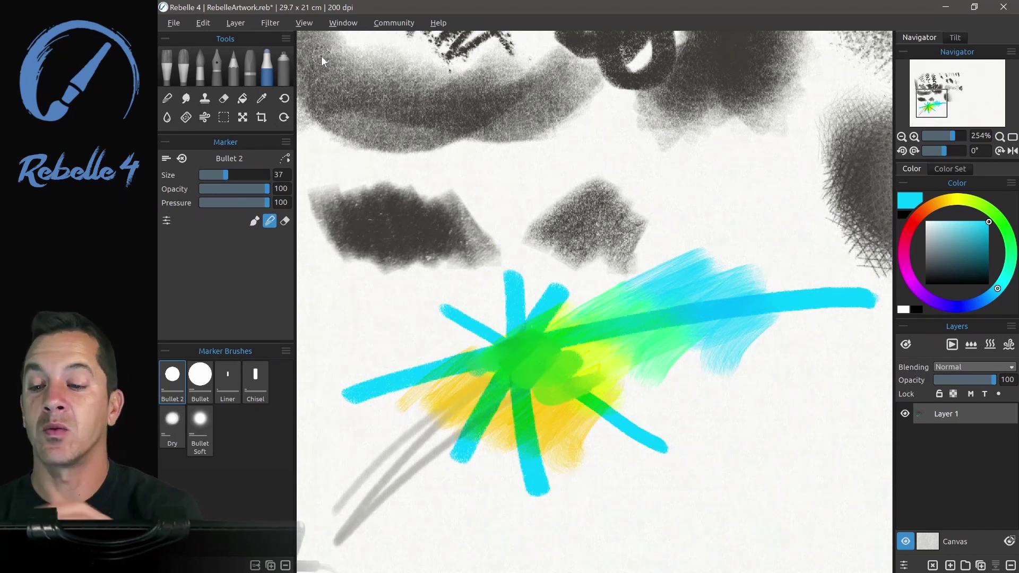
{"action": "left_click", "coordinate": [202, 23]}
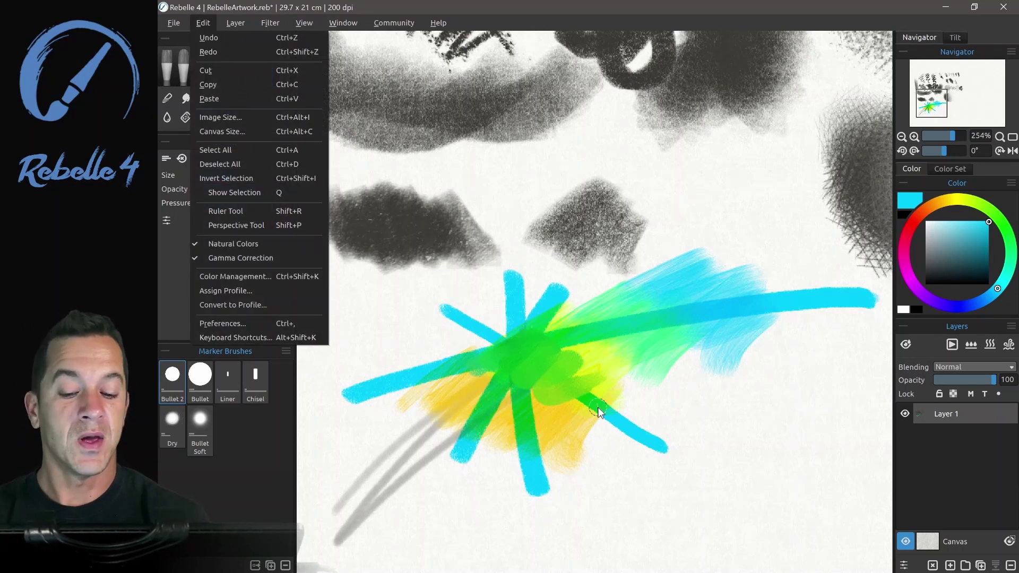
{"action": "left_click", "coordinate": [643, 392]}
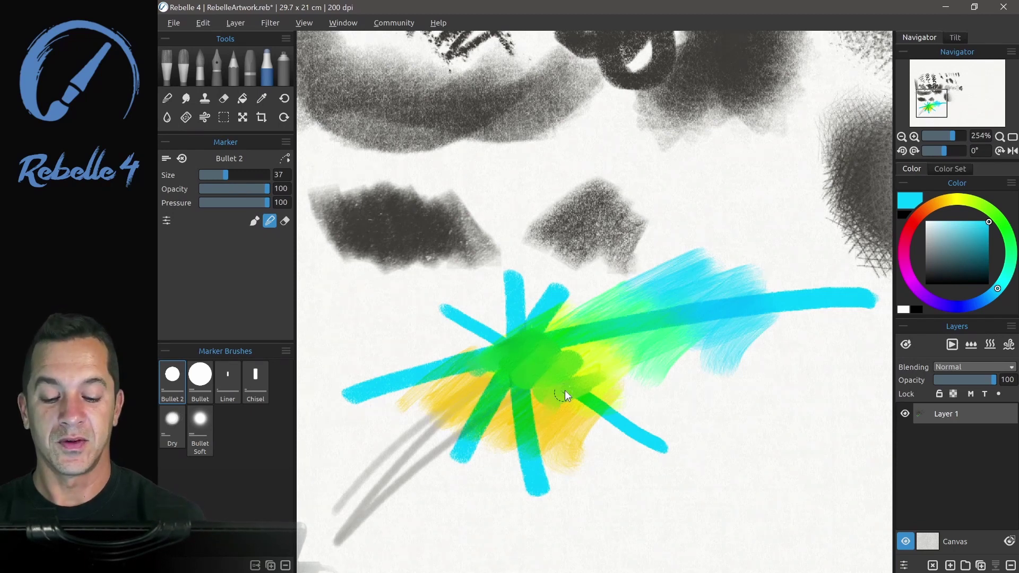
{"action": "mouse_move", "coordinate": [596, 402]}
{"action": "left_mouse_down"}
{"action": "mouse_move", "coordinate": [549, 383]}
{"action": "mouse_move", "coordinate": [519, 407]}
{"action": "mouse_move", "coordinate": [553, 387]}
{"action": "mouse_move", "coordinate": [569, 400]}
{"action": "left_mouse_up"}
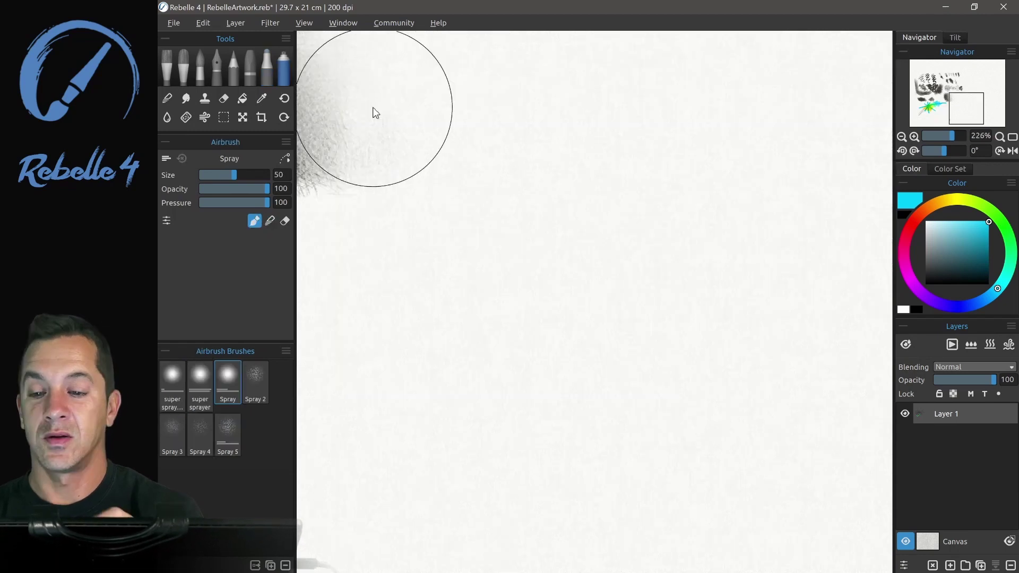
Switch to the Airbrush tool's Spray brush at size 100 and spray a large soft cyan cloud across the blank canvas
{"action": "mouse_move", "coordinate": [385, 322]}
{"action": "left_mouse_down"}
{"action": "mouse_move", "coordinate": [467, 313]}
{"action": "mouse_move", "coordinate": [556, 366]}
{"action": "mouse_move", "coordinate": [766, 250]}
{"action": "mouse_move", "coordinate": [773, 323]}
{"action": "left_mouse_up"}
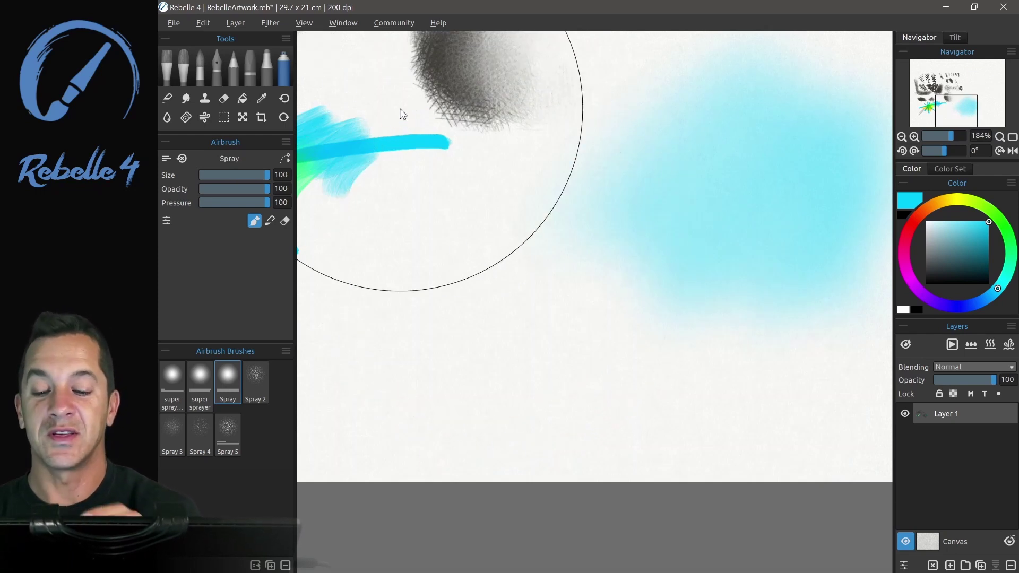
{"action": "mouse_move", "coordinate": [400, 109]}
{"action": "left_mouse_down"}
{"action": "mouse_move", "coordinate": [347, 347]}
{"action": "mouse_move", "coordinate": [492, 149]}
{"action": "mouse_move", "coordinate": [375, 357]}
{"action": "mouse_move", "coordinate": [484, 371]}
{"action": "mouse_move", "coordinate": [624, 348]}
{"action": "left_mouse_up"}
{"action": "scroll", "coordinate": [684, 152], "scroll_direction": "down", "scroll_amount": 3}
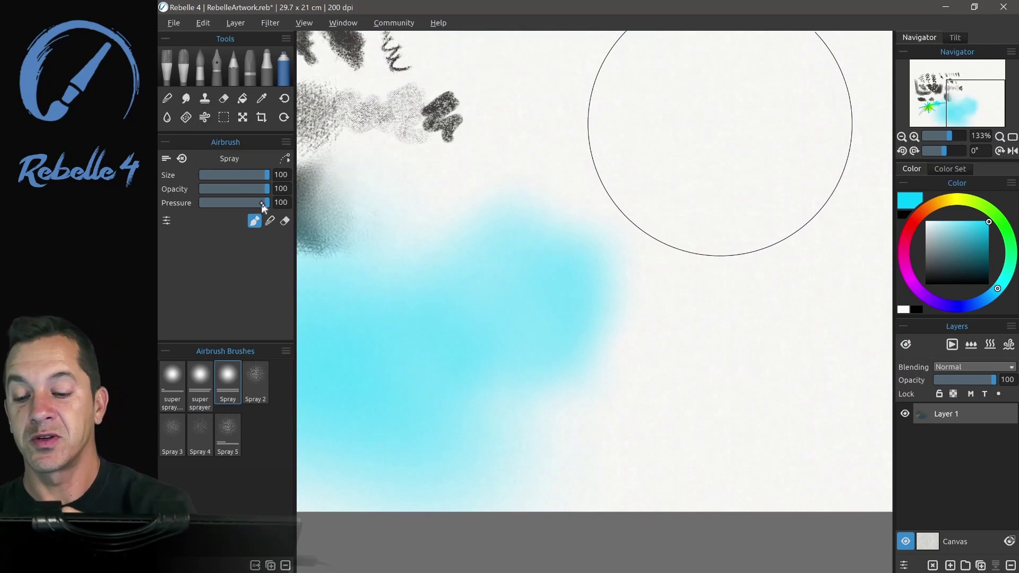
Reduce the Spray brush's size and spray a soft cyan zigzag on the blank canvas beside the large cloud
{"action": "left_click_drag", "start_coordinate": [265, 175], "coordinate": [219, 176]}
{"action": "left_click_drag", "start_coordinate": [580, 197], "coordinate": [683, 136]}
{"action": "mouse_move", "coordinate": [659, 171]}
{"action": "left_mouse_down"}
{"action": "mouse_move", "coordinate": [652, 324]}
{"action": "mouse_move", "coordinate": [672, 366]}
{"action": "left_mouse_up"}
Open Spray 4 in the Brush Creator and examine its shape images, grain options and canvas texture settings
{"action": "left_click", "coordinate": [260, 381]}
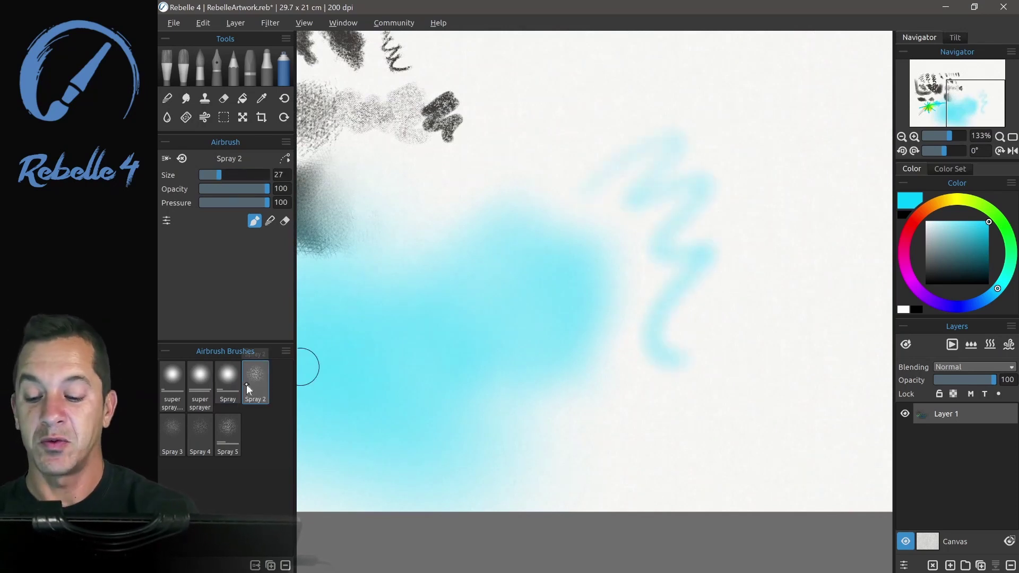
{"action": "left_click_drag", "start_coordinate": [706, 217], "coordinate": [667, 253]}
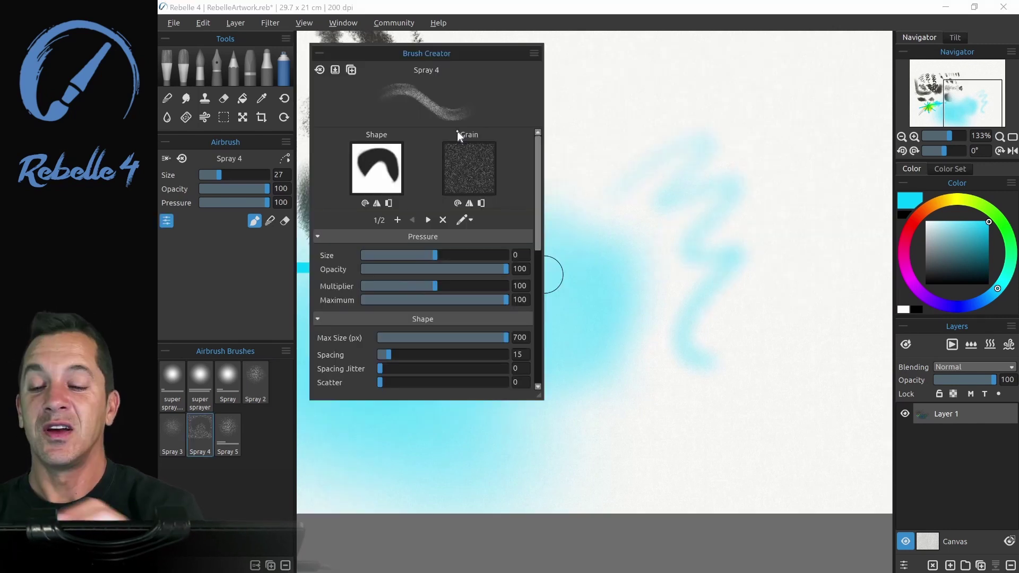
{"action": "left_click", "coordinate": [377, 168]}
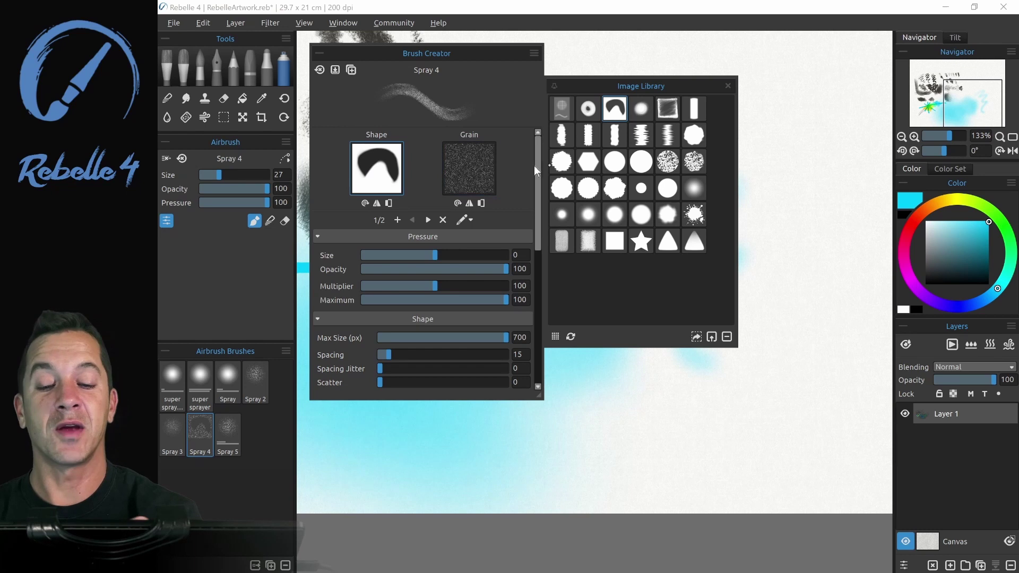
{"action": "scroll", "coordinate": [539, 243], "scroll_direction": "down", "scroll_amount": 2}
{"action": "scroll", "coordinate": [539, 243], "scroll_direction": "down", "scroll_amount": 8}
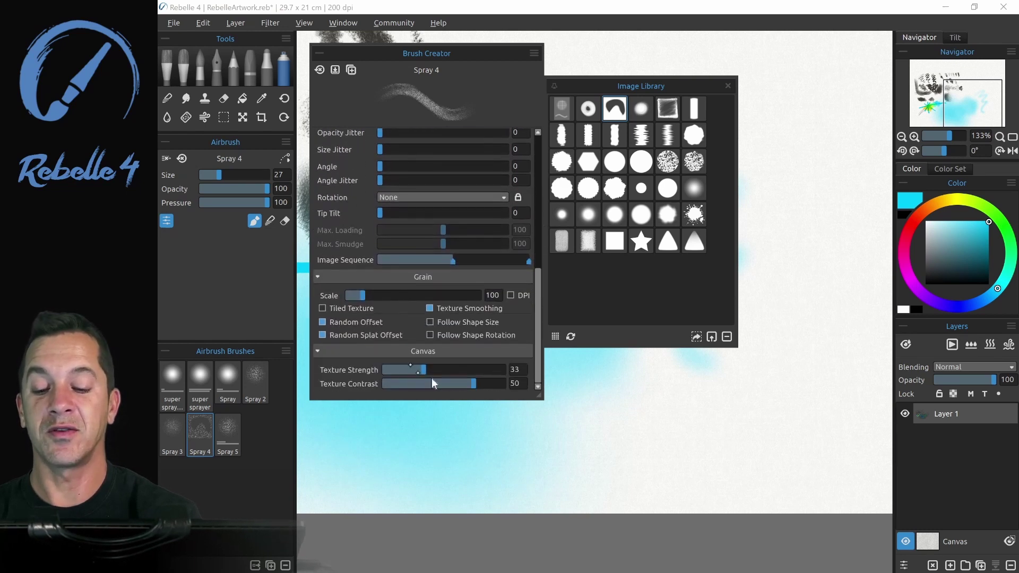